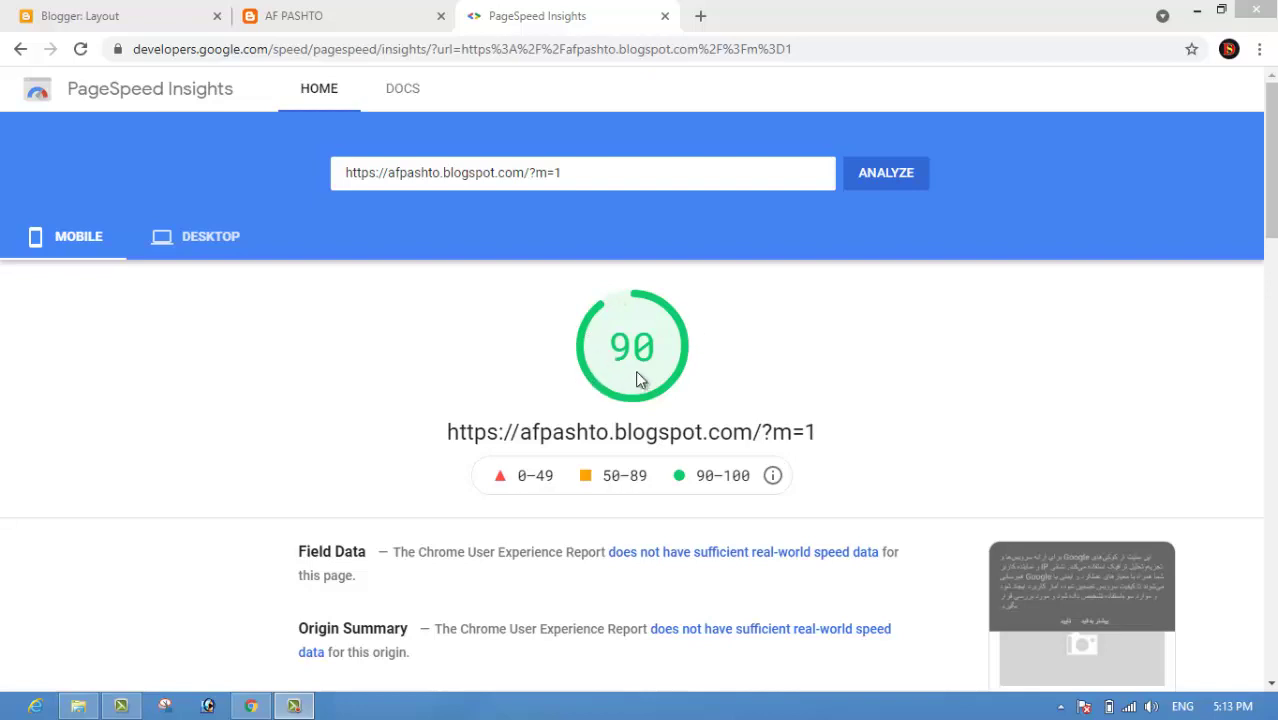
Check the blog's desktop and mobile PageSpeed Insights results and look over the blog's home page.
left_click(198, 248)
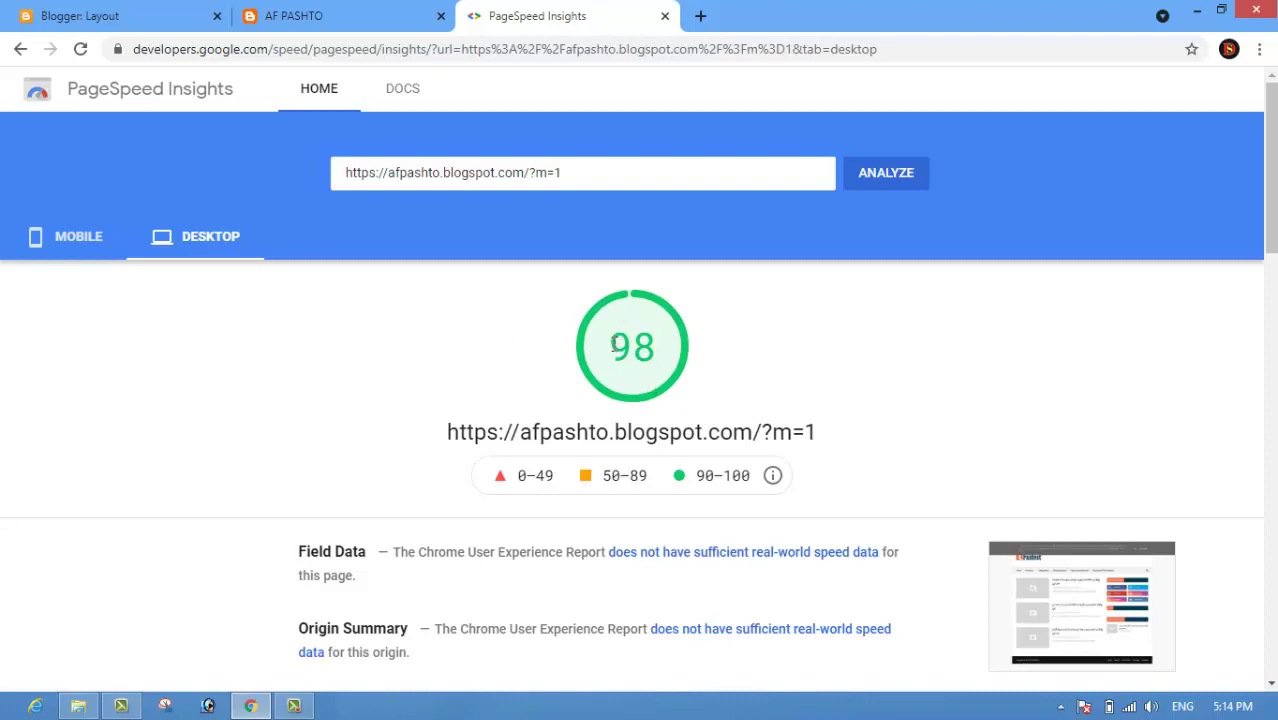
left_click(63, 245)
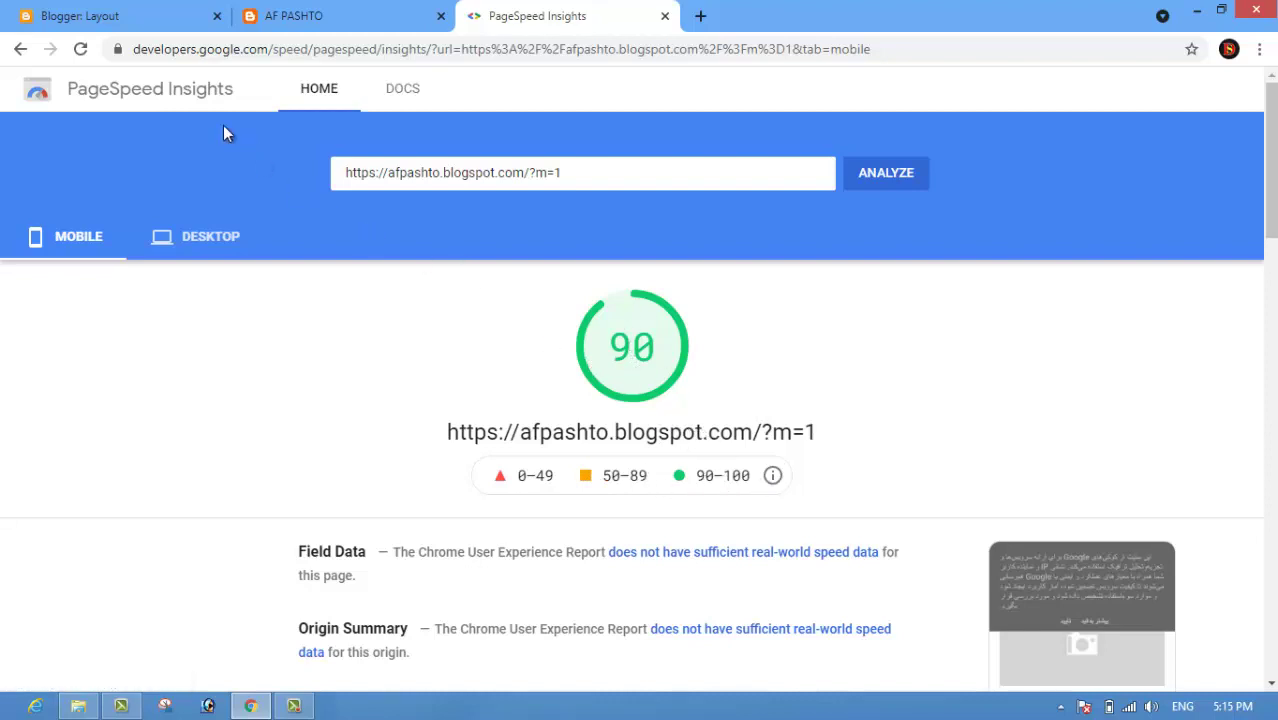
left_click(279, 27)
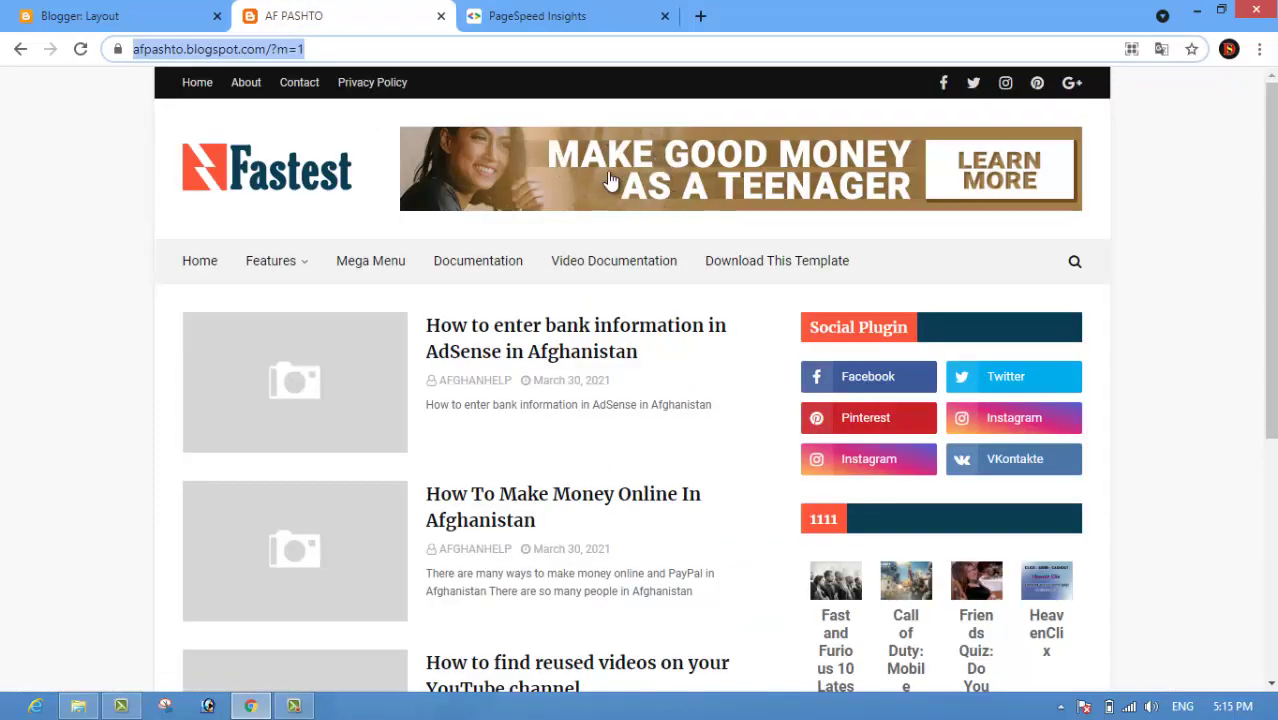
scroll(977, 585, "down", 1)
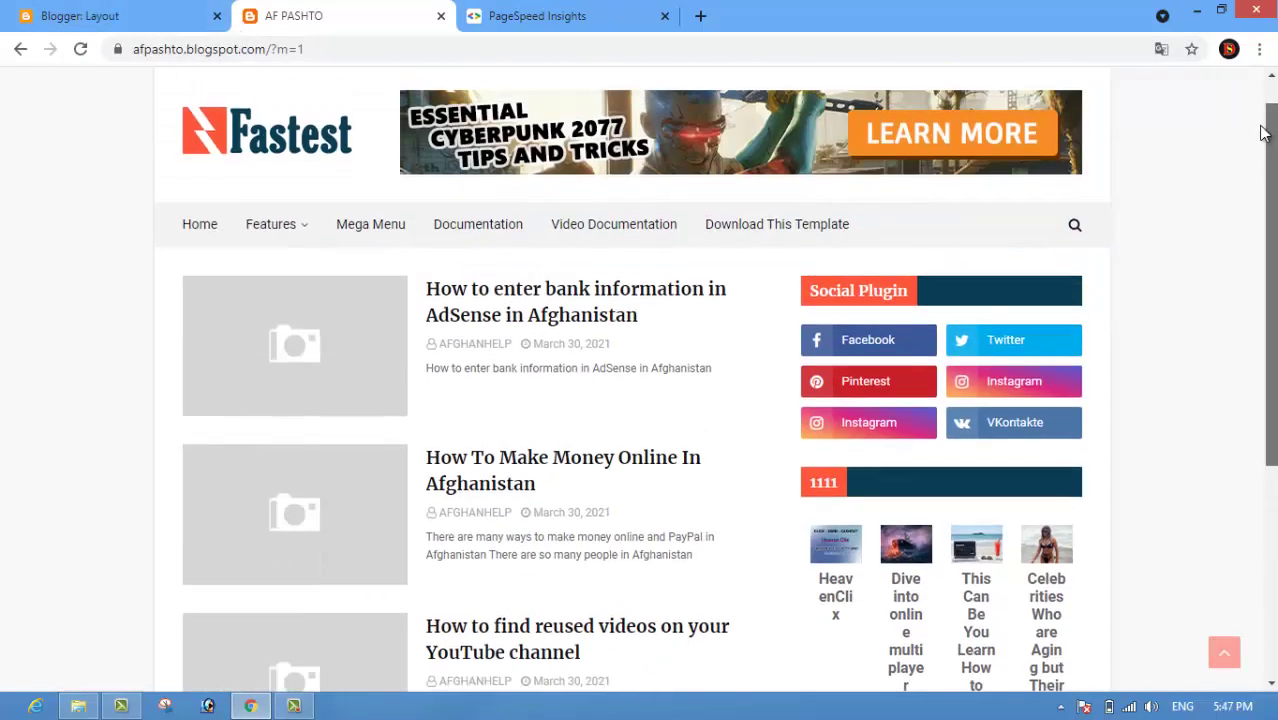
left_click_drag(1266, 180, 1268, 356)
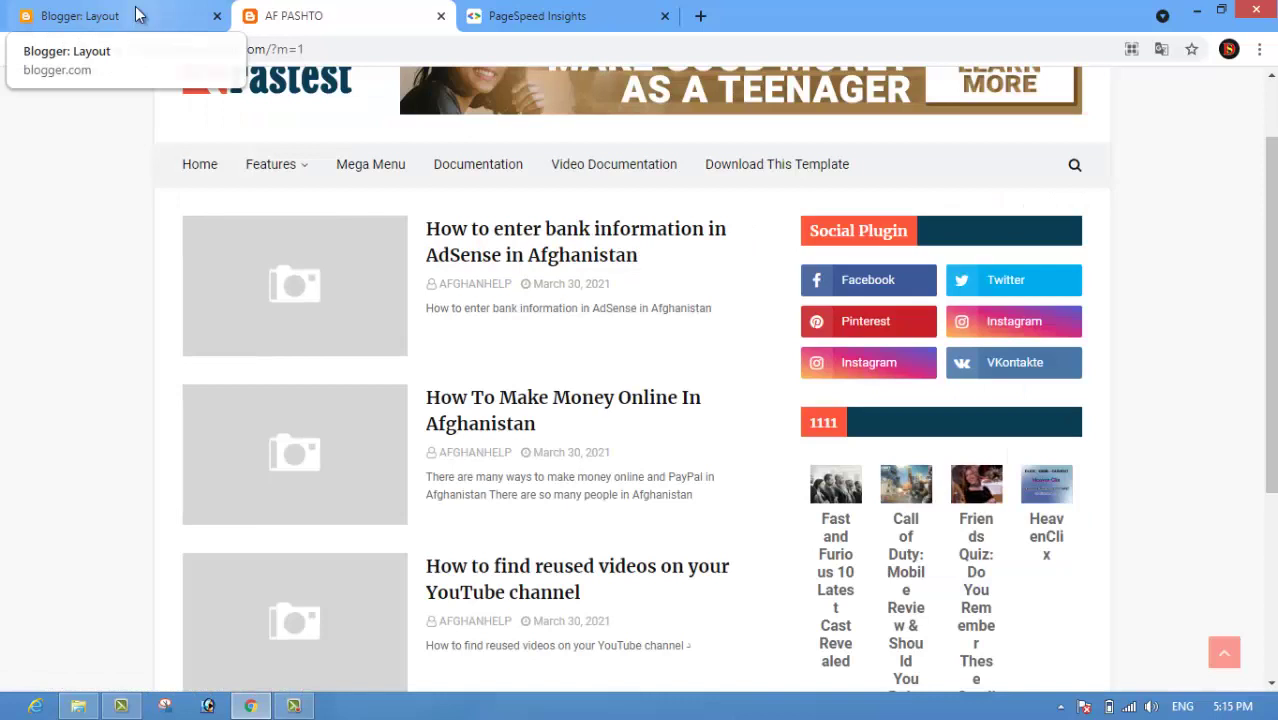
Restore the blog's theme in Blogger from the downloaded file theme-5647488624394902260.xml.
left_click(138, 14)
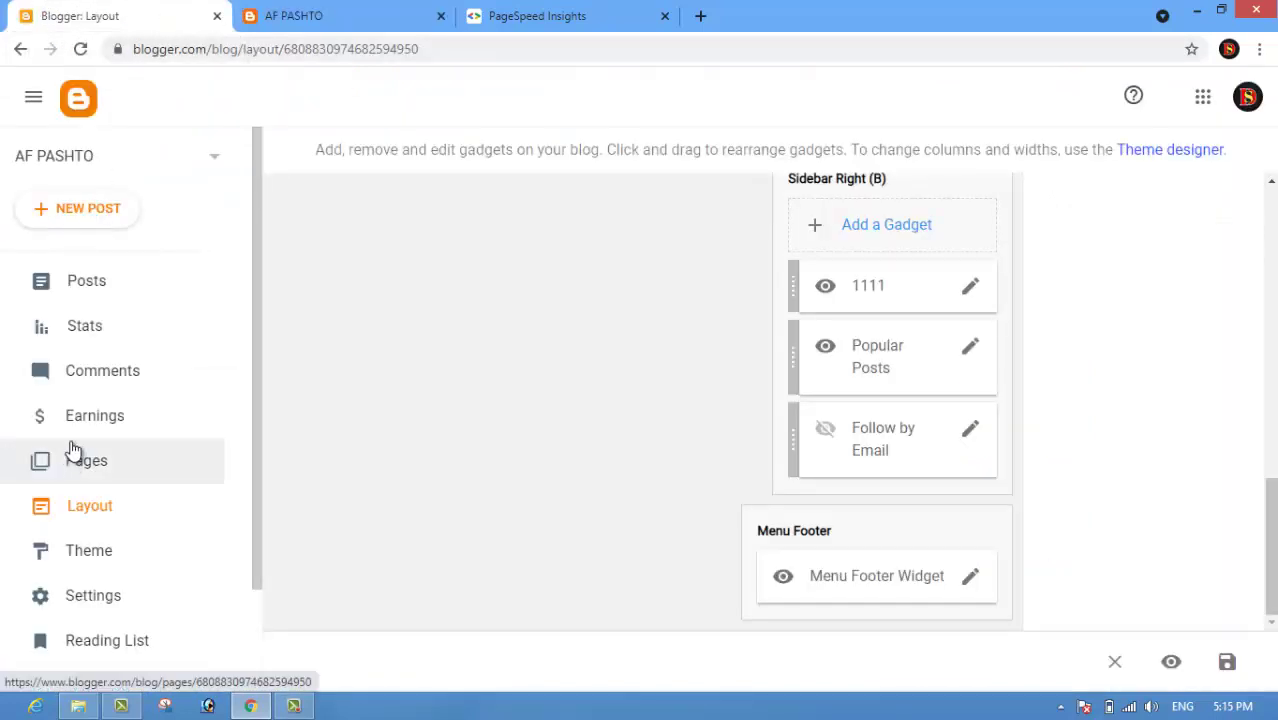
left_click(89, 562)
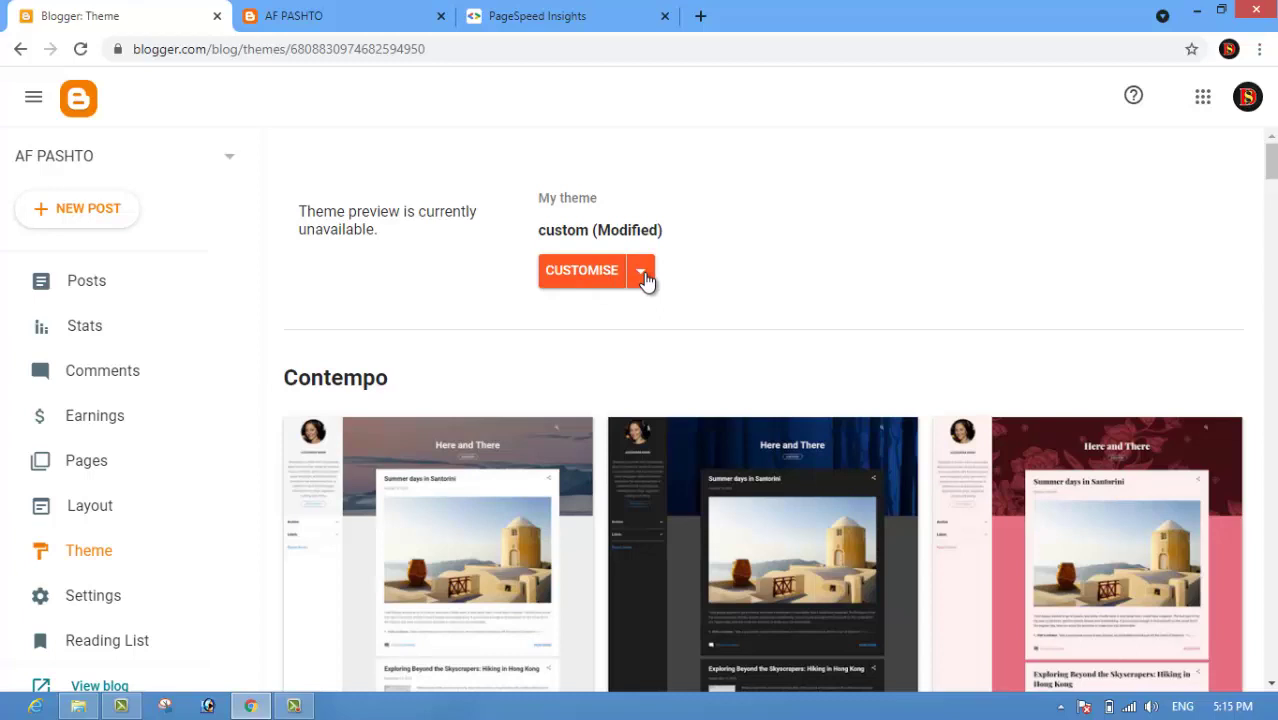
left_click(641, 271)
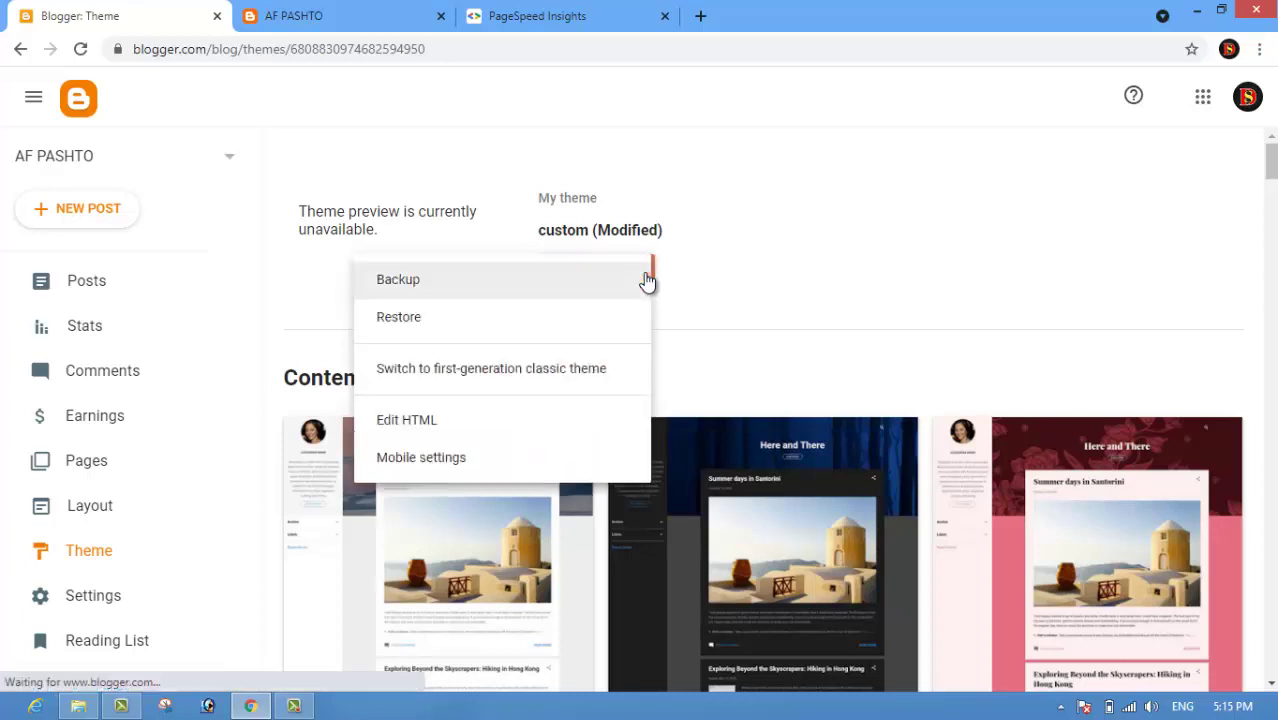
left_click(455, 325)
left_click(775, 434)
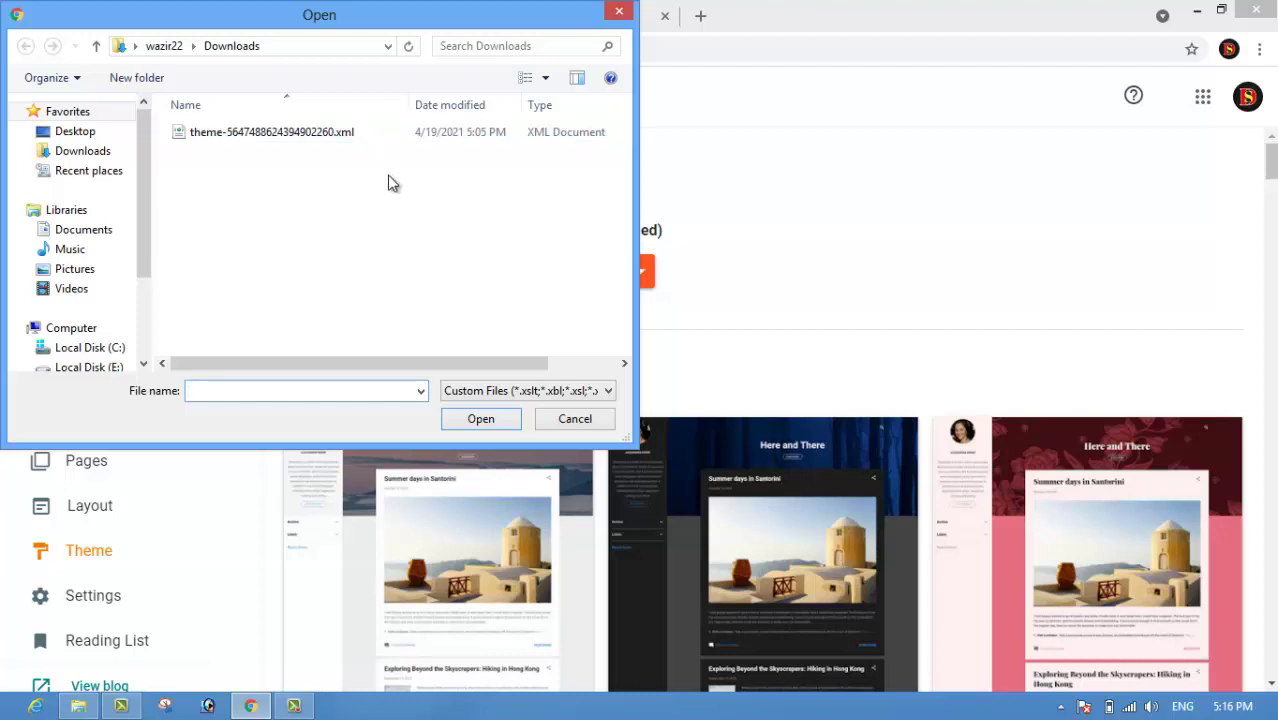
left_click(345, 133)
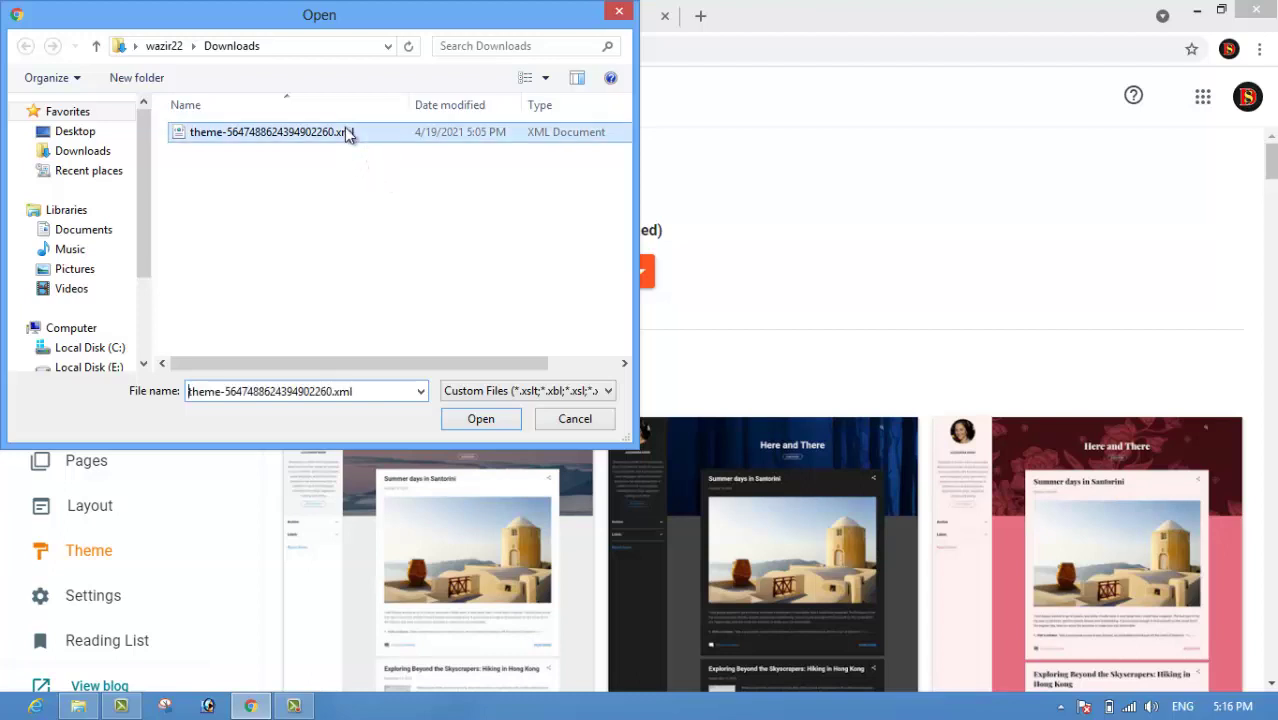
left_click(481, 419)
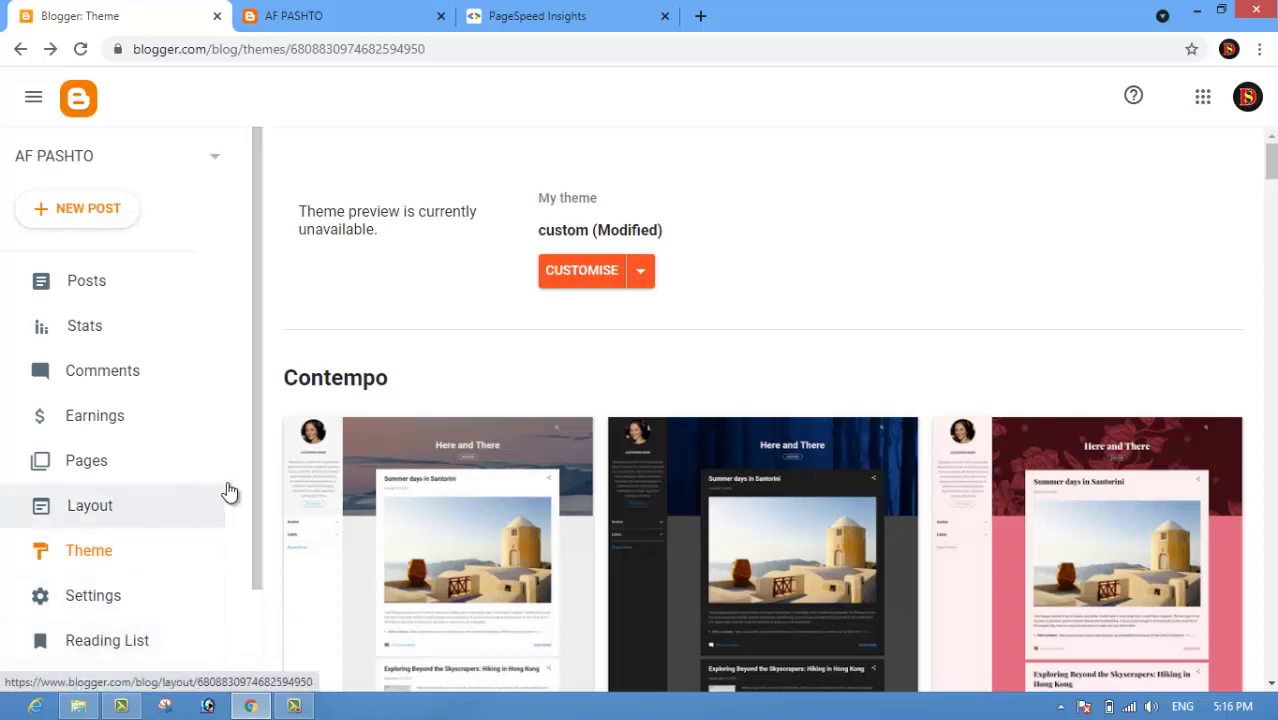
Reload the AF PASHTO blog page, dismiss the translation prompt and inspect the theme's header and navigation menu.
scroll(105, 565, "down", 2)
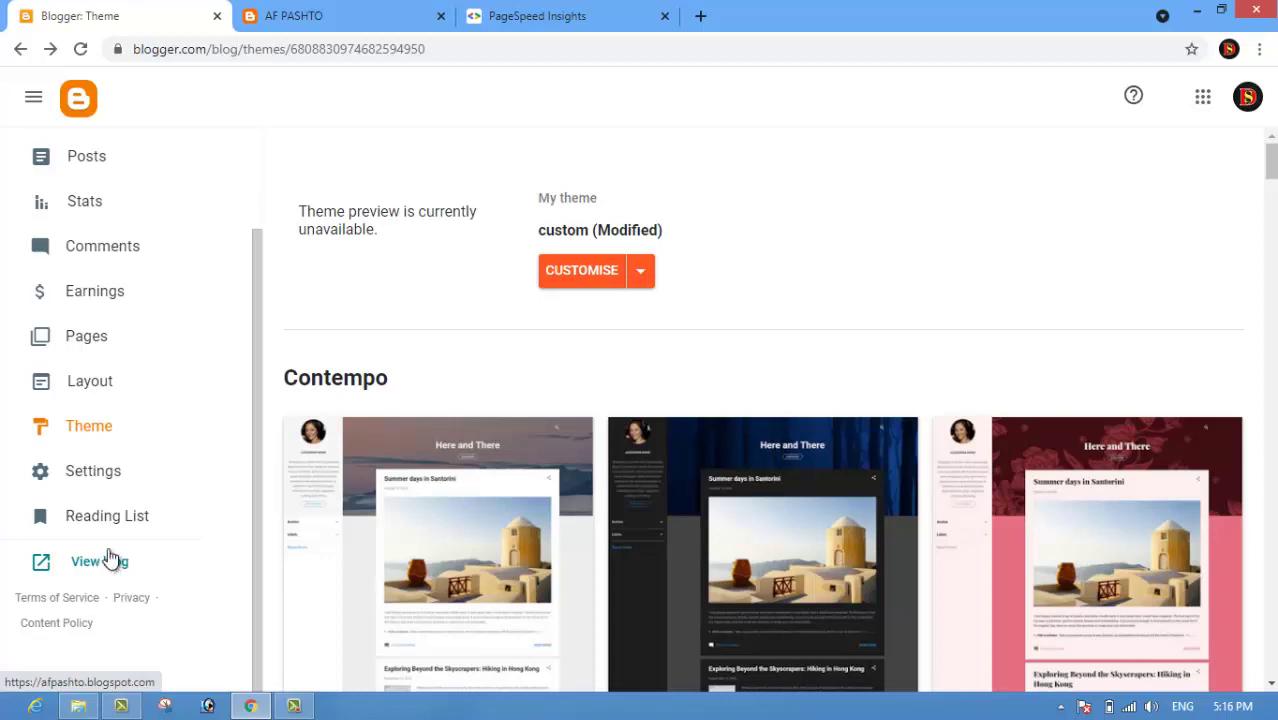
left_click(363, 12)
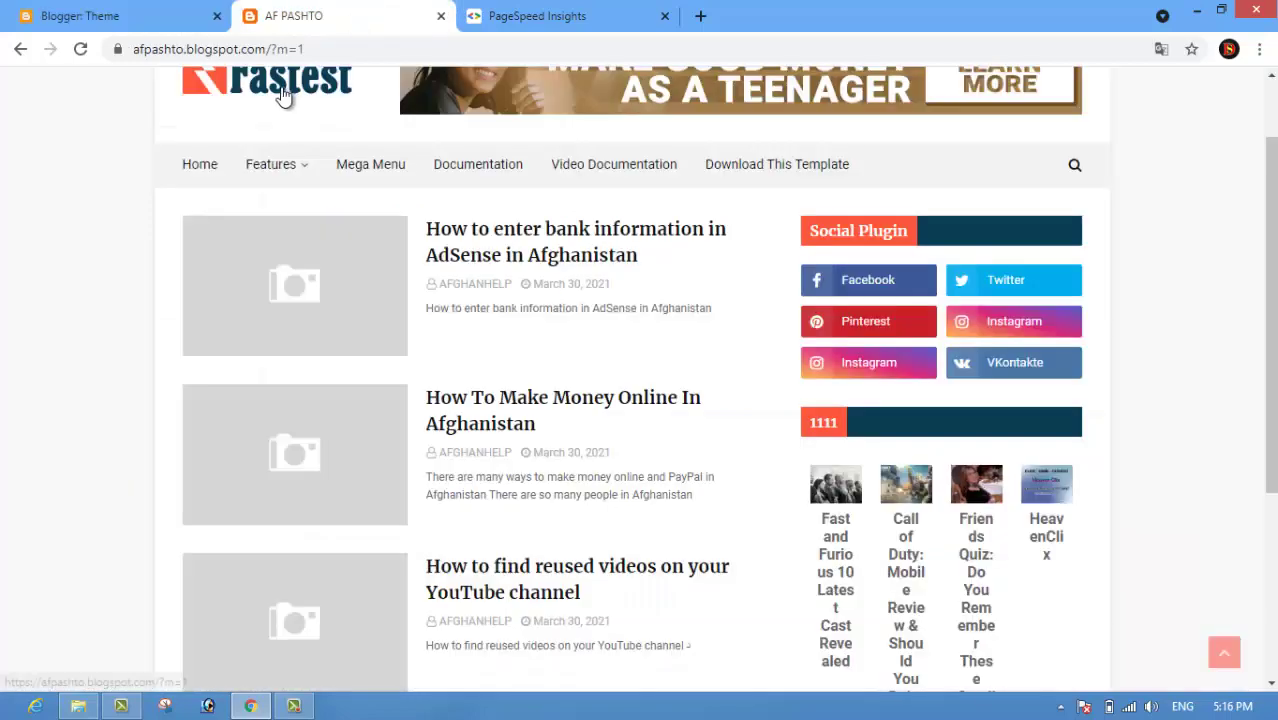
left_click(80, 50)
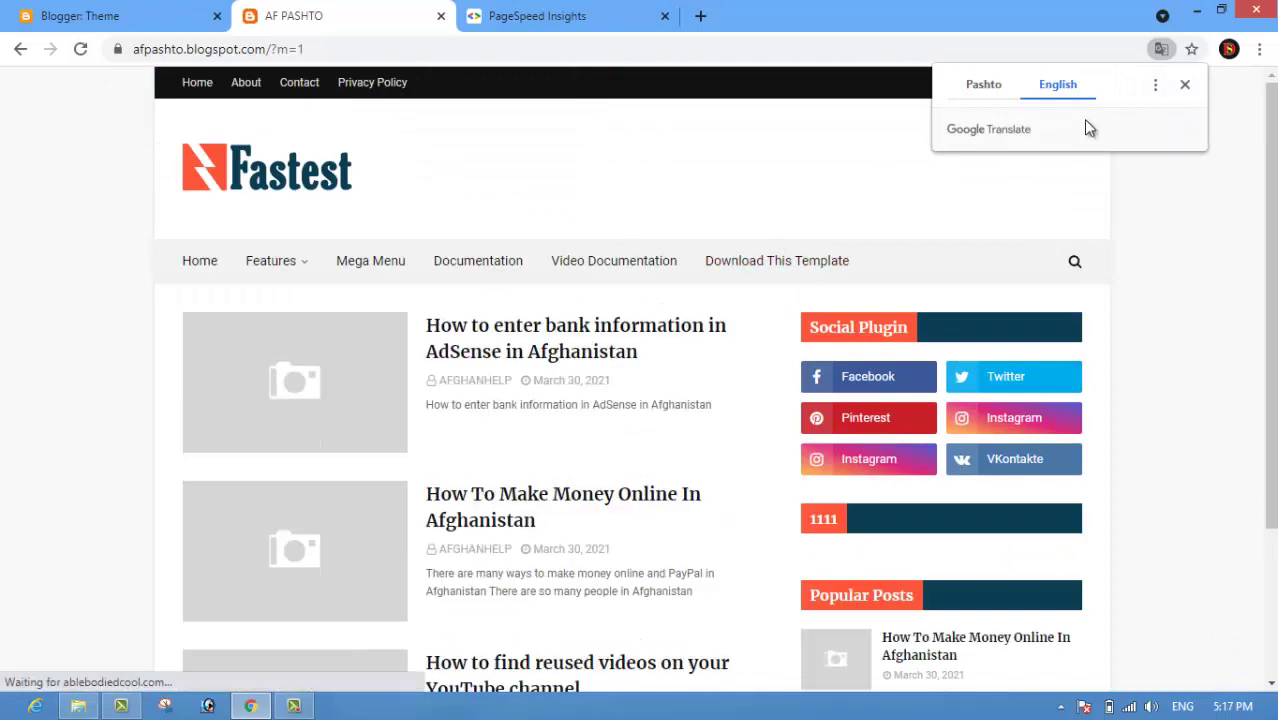
left_click(1186, 86)
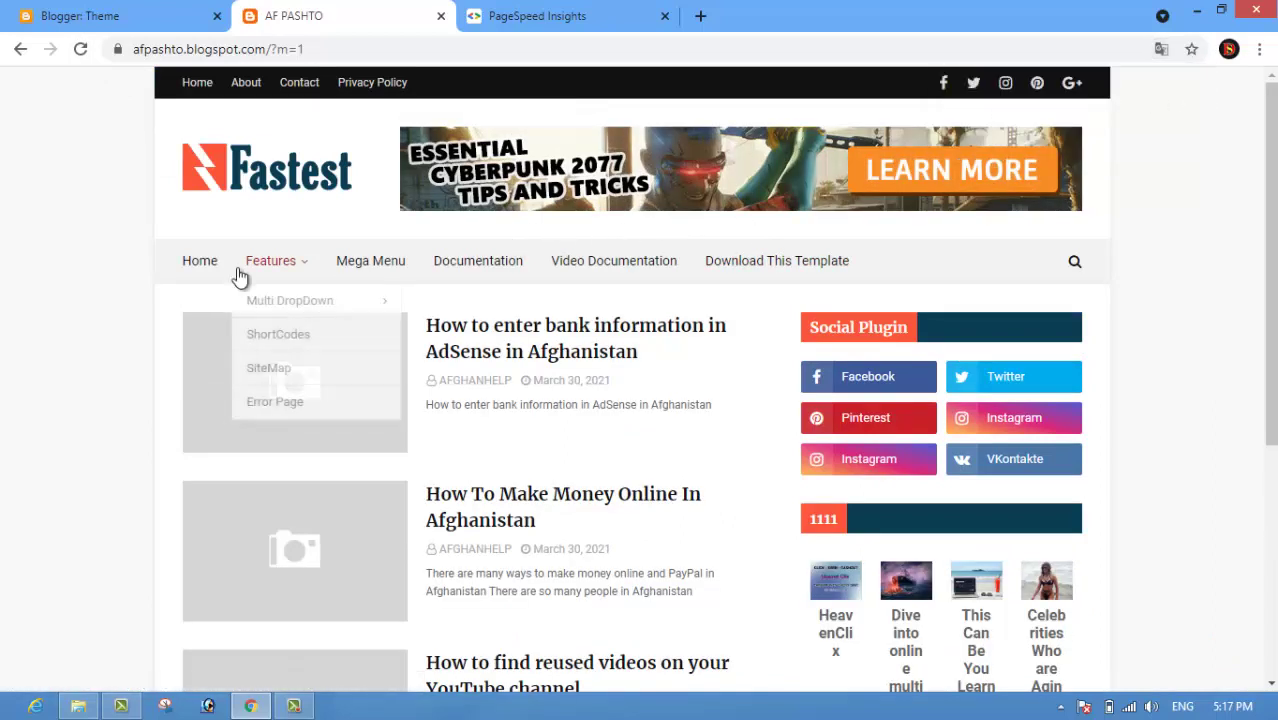
mouse_move(320, 262)
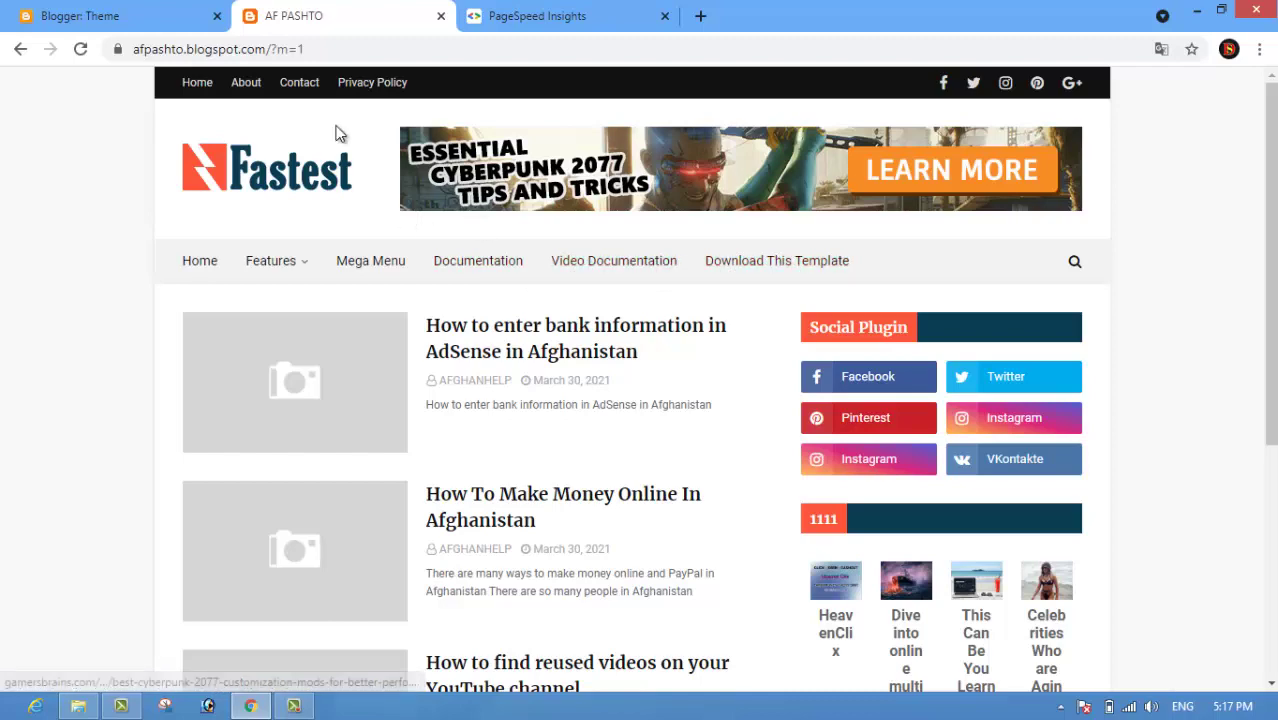
Open the blog's layout, view the Header Logo gadget's settings and close them without changes.
left_click(110, 16)
left_click(124, 400)
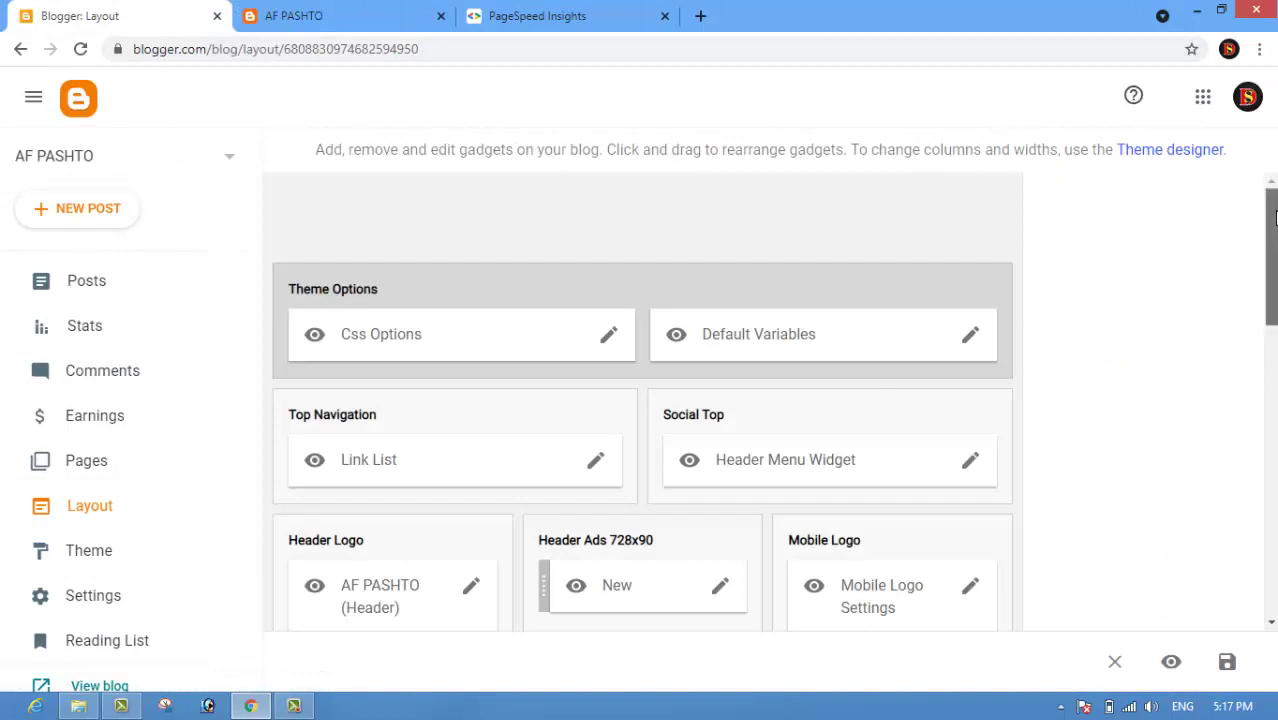
scroll(1270, 300, "down", 2)
scroll(1088, 326, "down", 2)
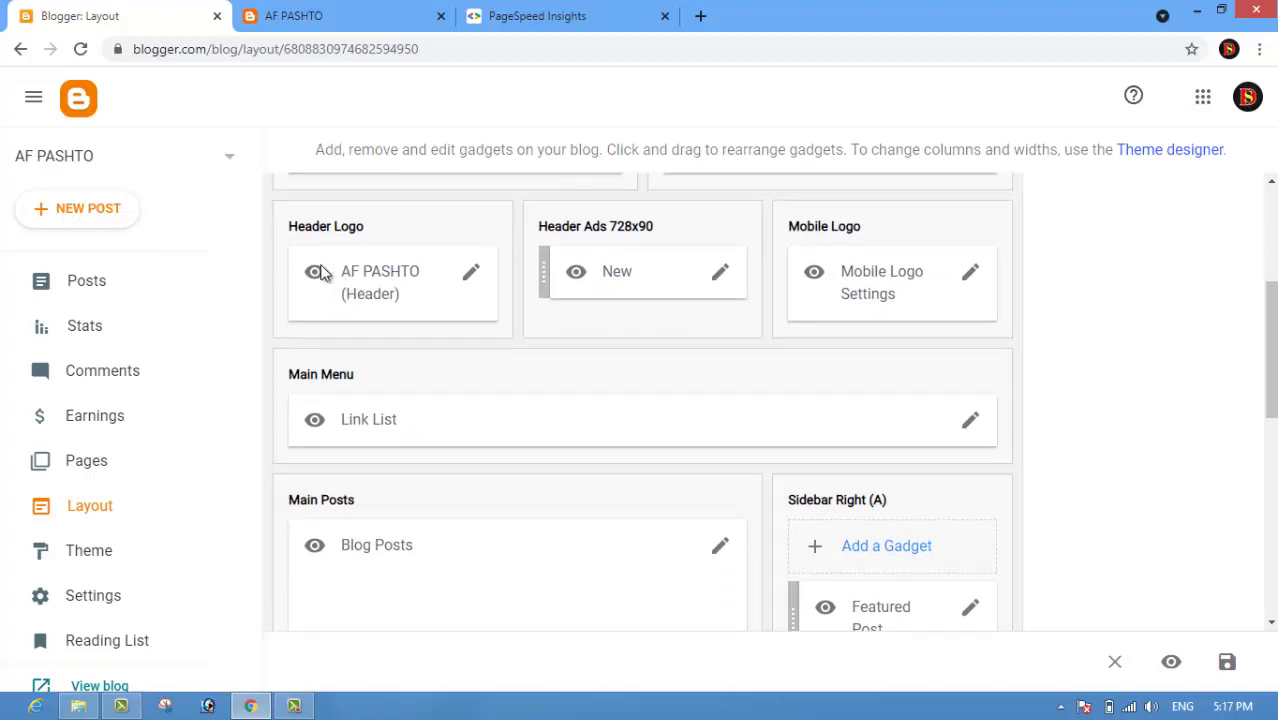
left_click(471, 276)
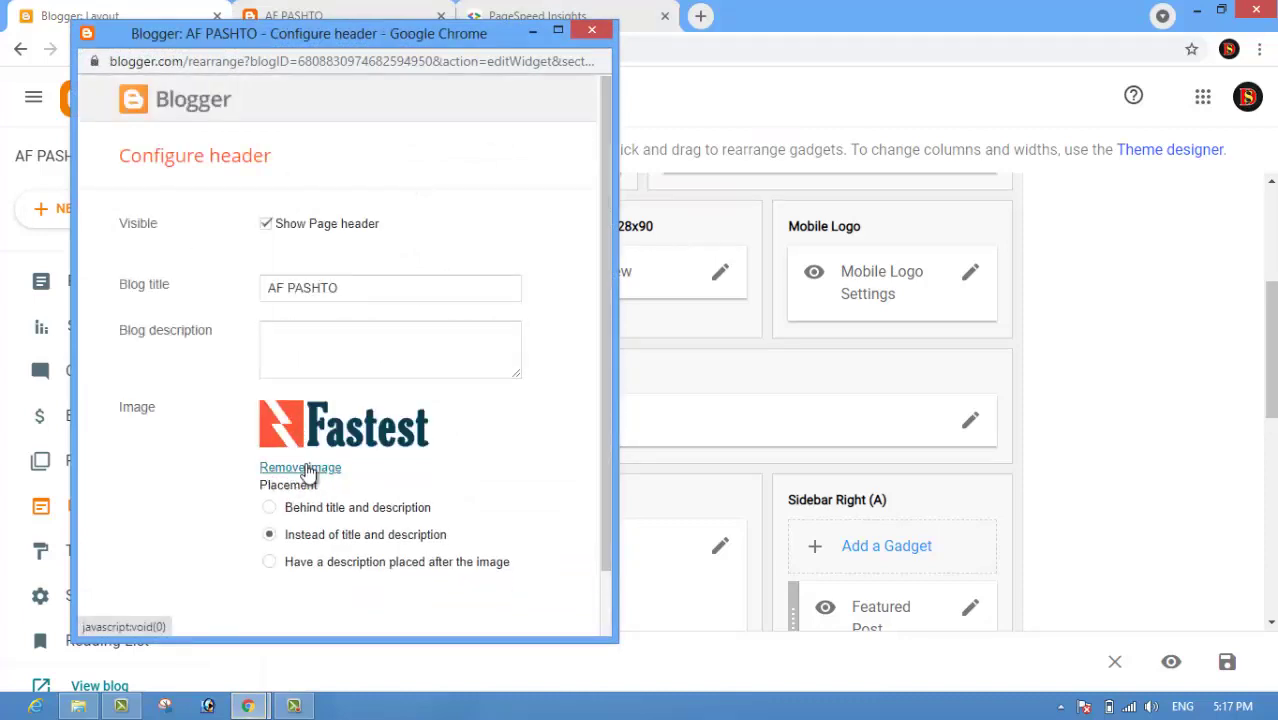
left_click(592, 31)
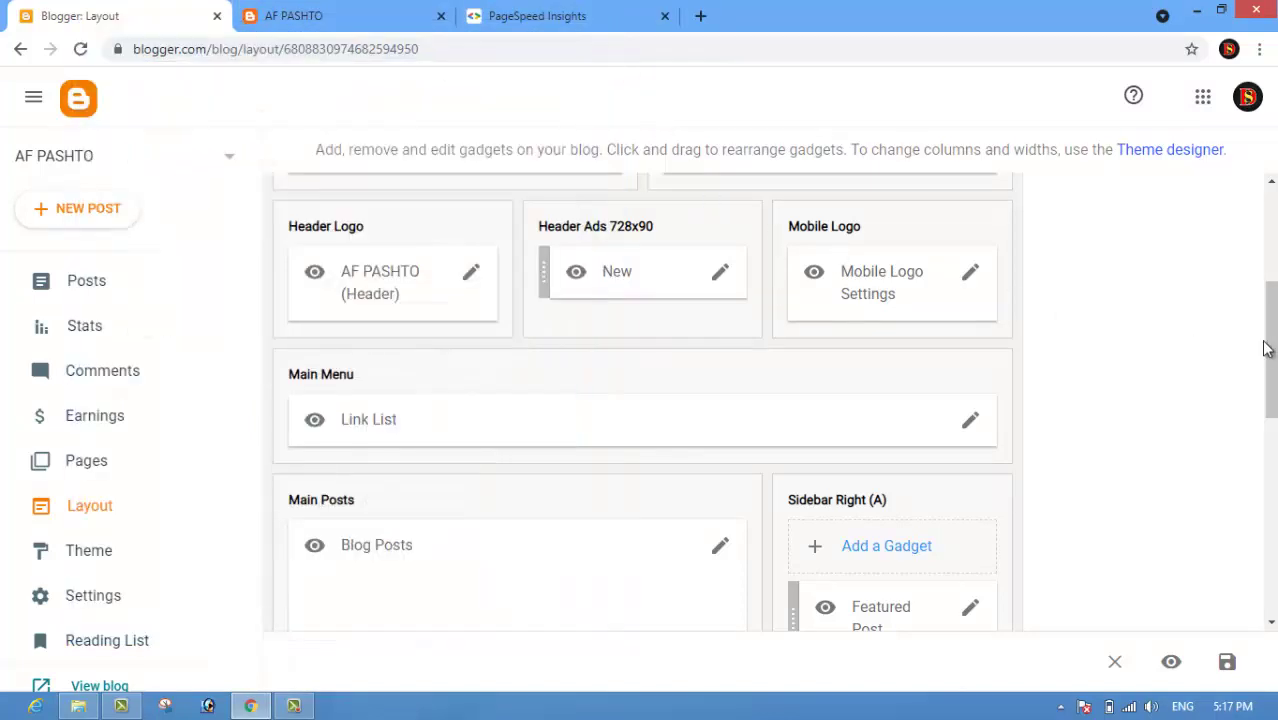
Open the Social Plugin gadget's settings and delete the pinterest link from its list.
left_click_drag(1265, 348, 1274, 508)
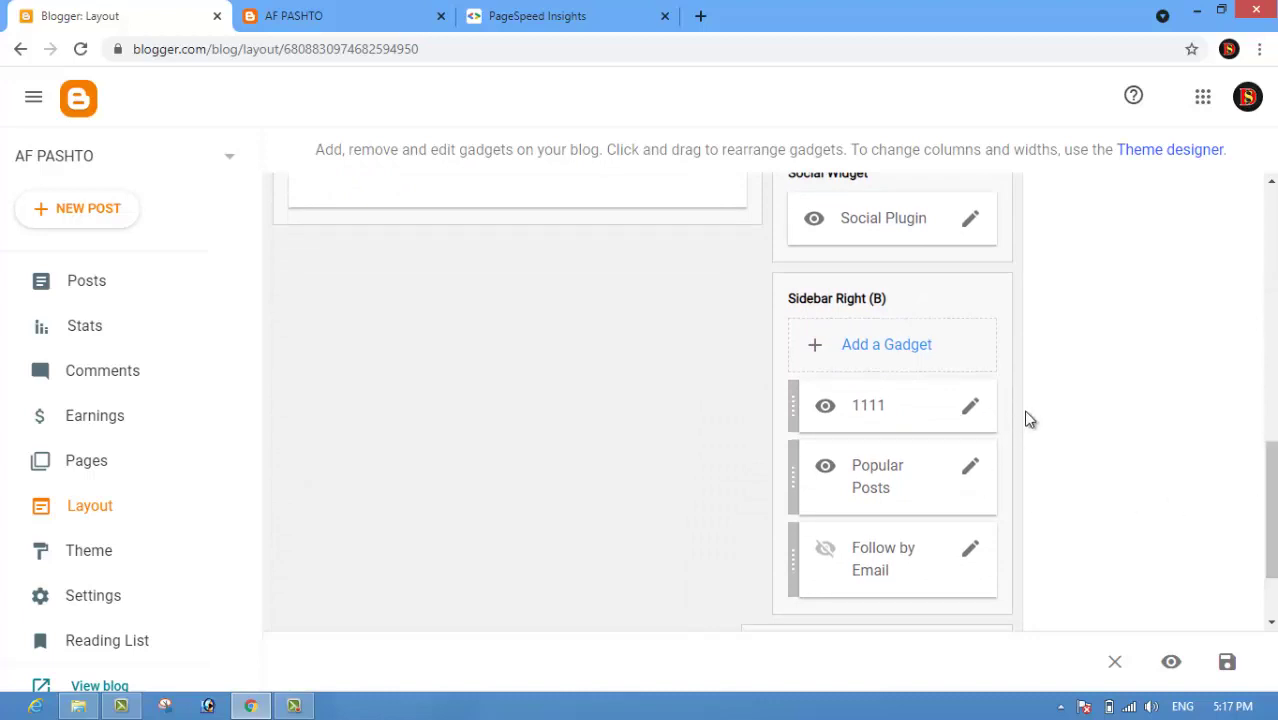
left_click(972, 222)
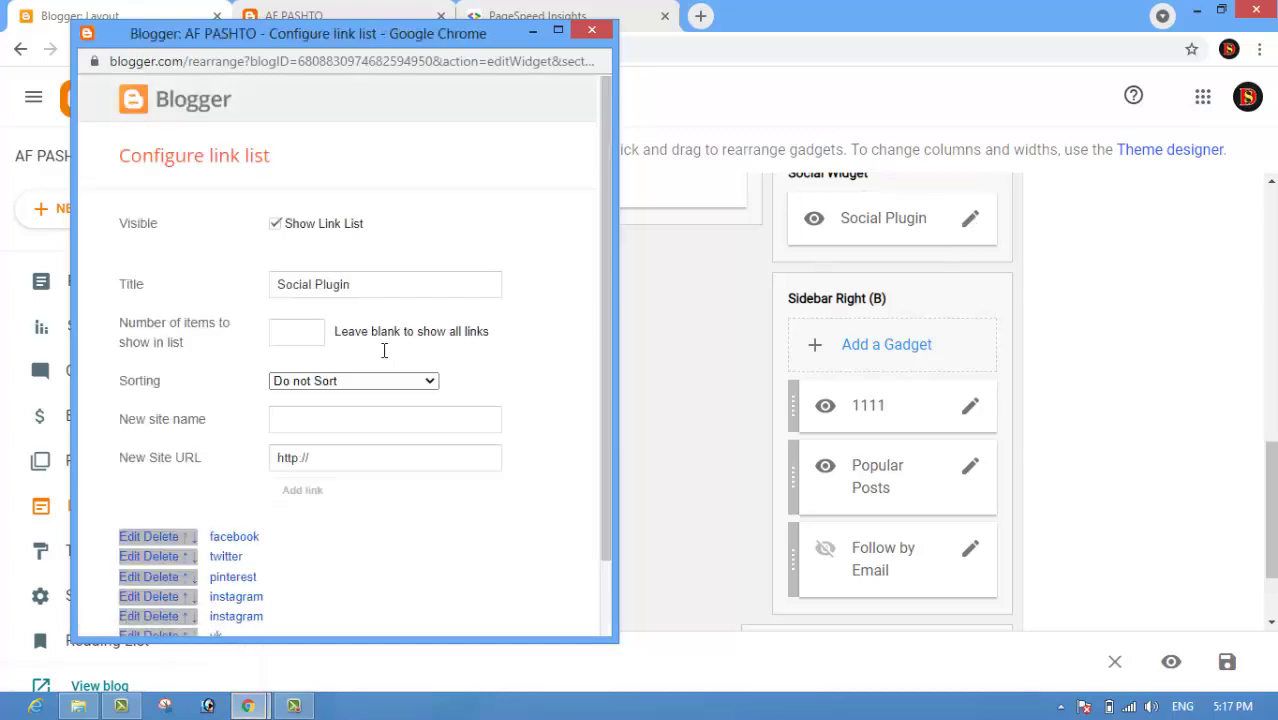
scroll(607, 291, "down", 1)
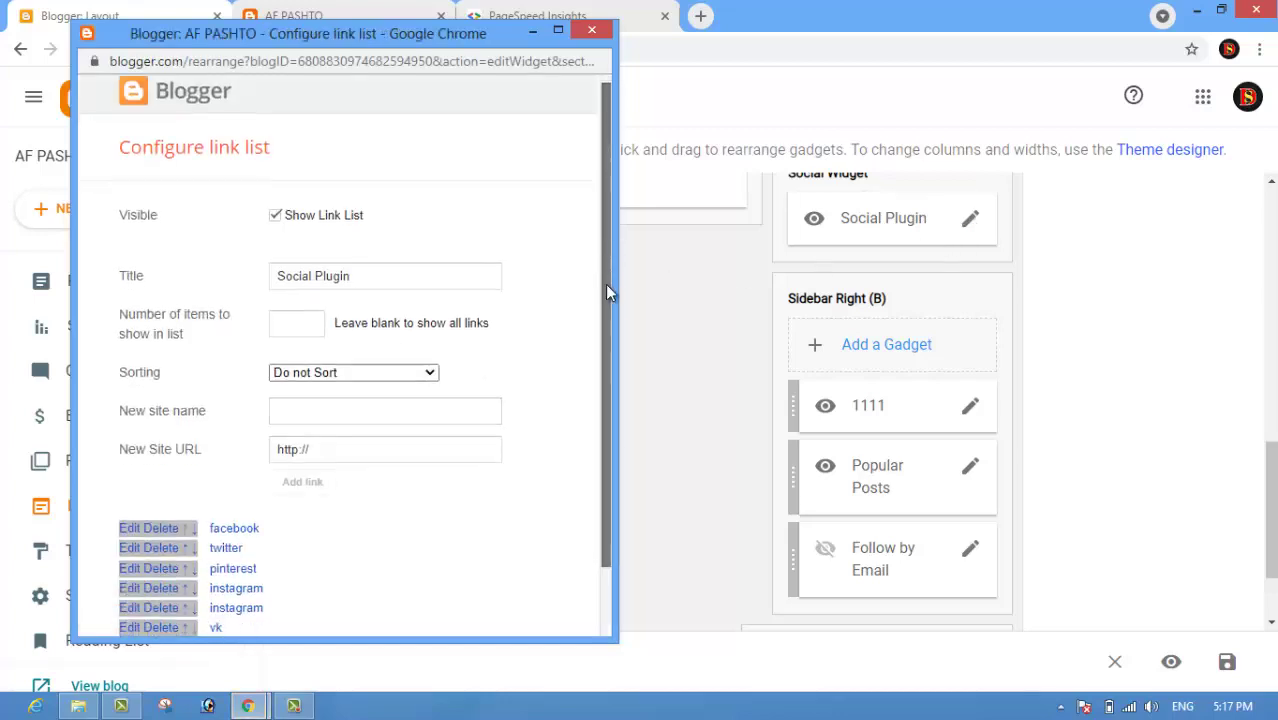
left_click_drag(607, 291, 577, 357)
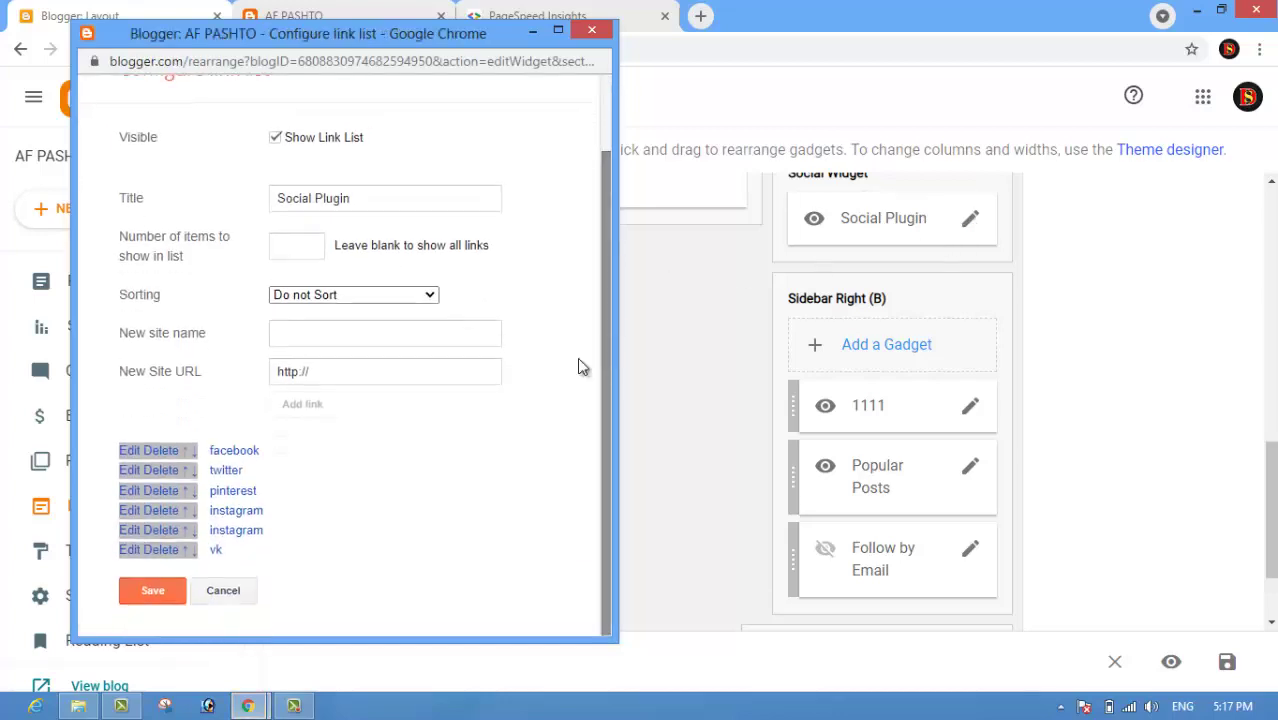
left_click(156, 491)
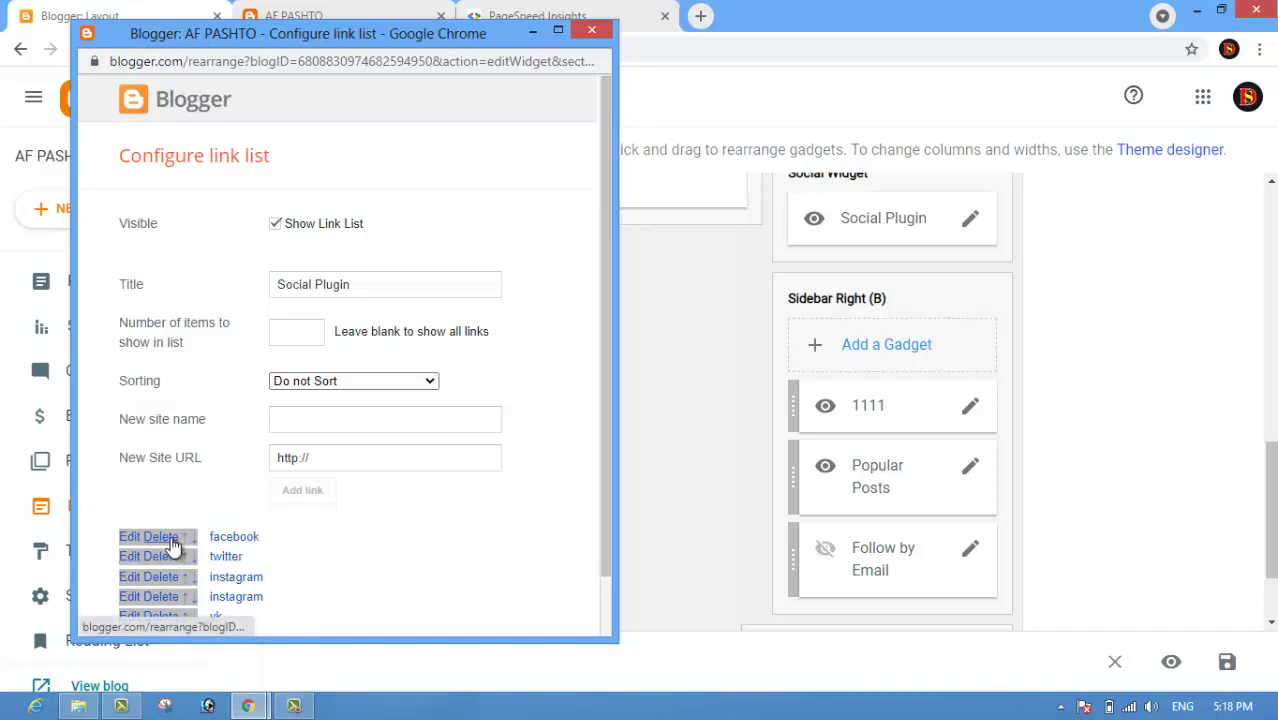
Open the facebook link of the Social Plugin gadget for editing and select its URL.
left_click(135, 540)
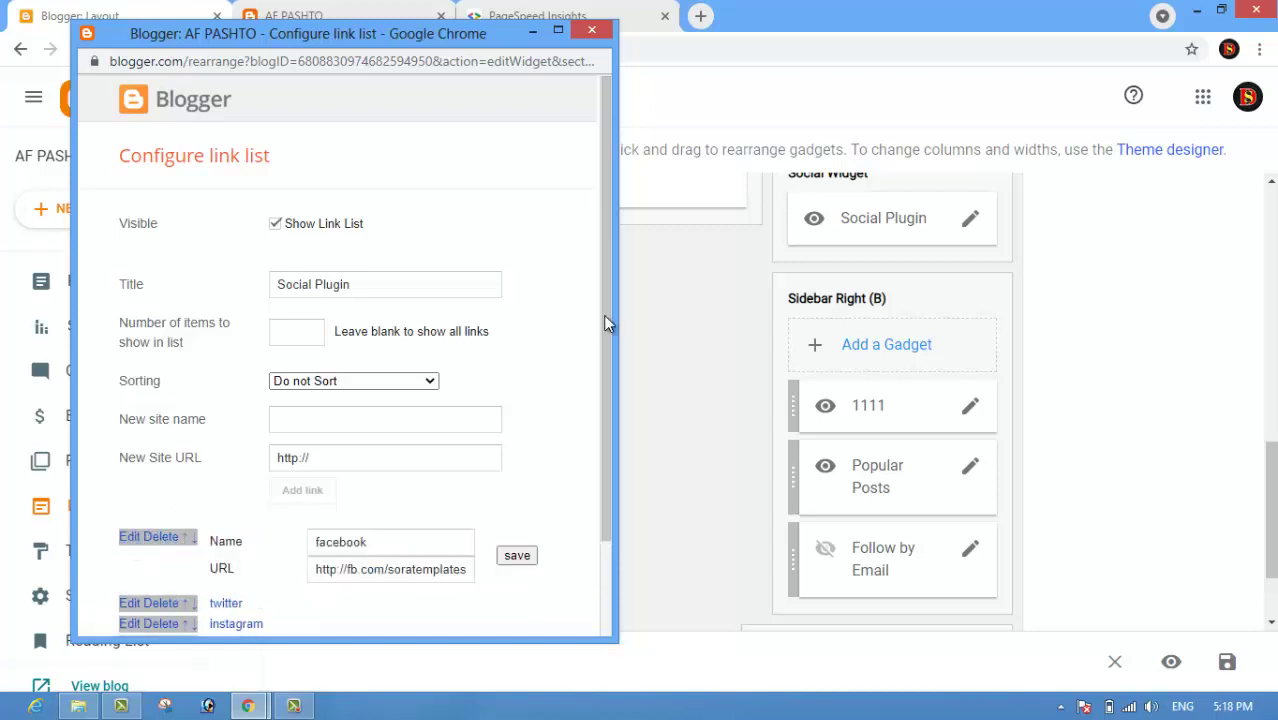
scroll(611, 369, "down", 2)
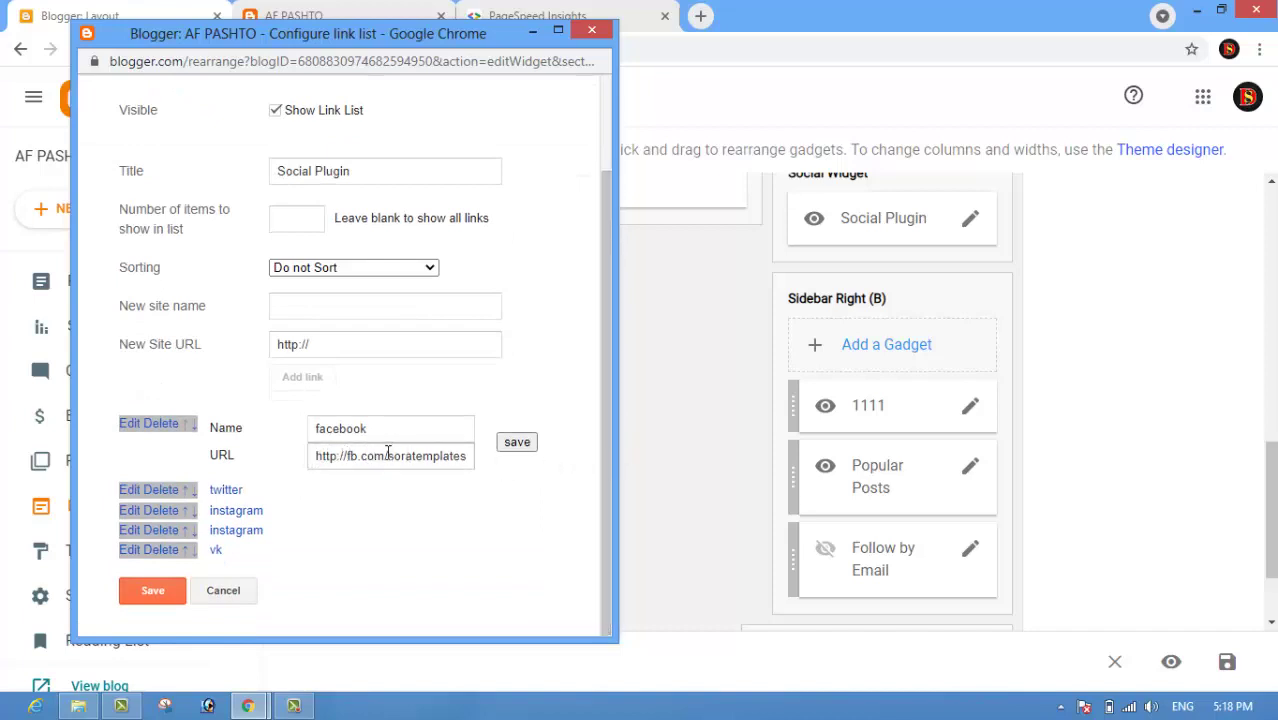
left_click_drag(316, 456, 519, 473)
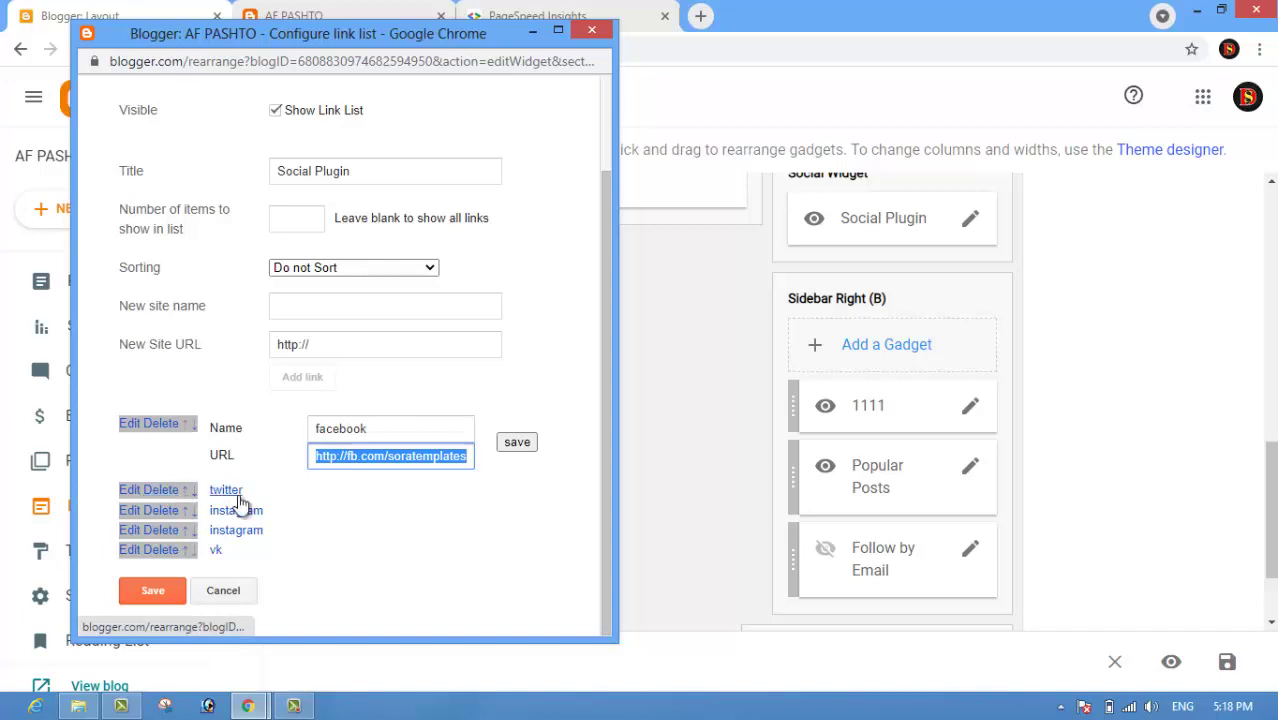
Delete the duplicate instagram link and save the Social Plugin gadget.
left_click(172, 540)
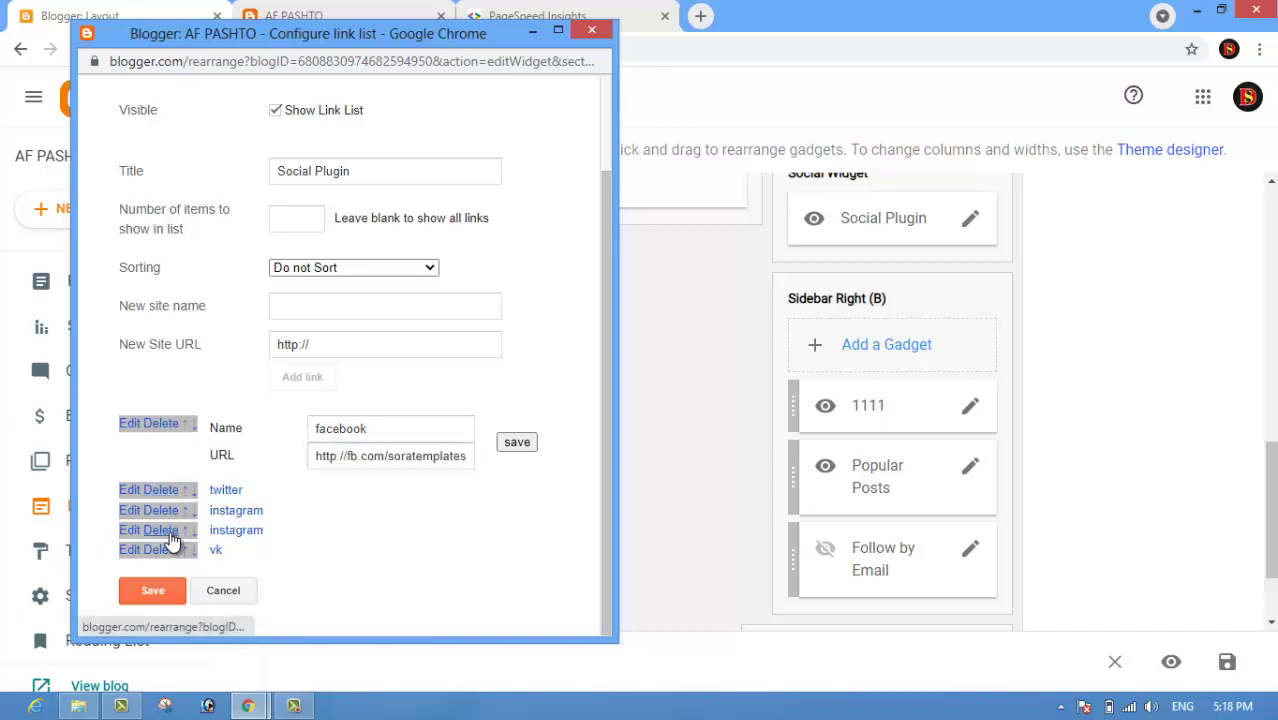
scroll(595, 471, "down", 1)
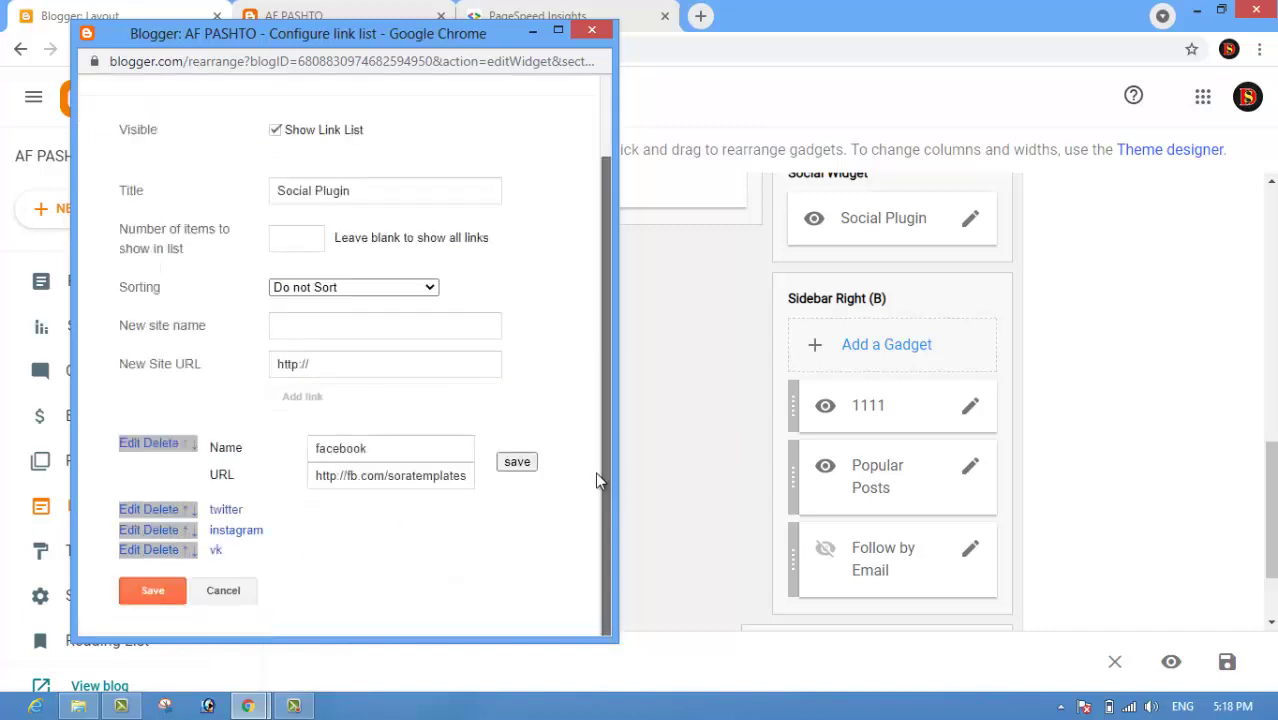
left_click(152, 591)
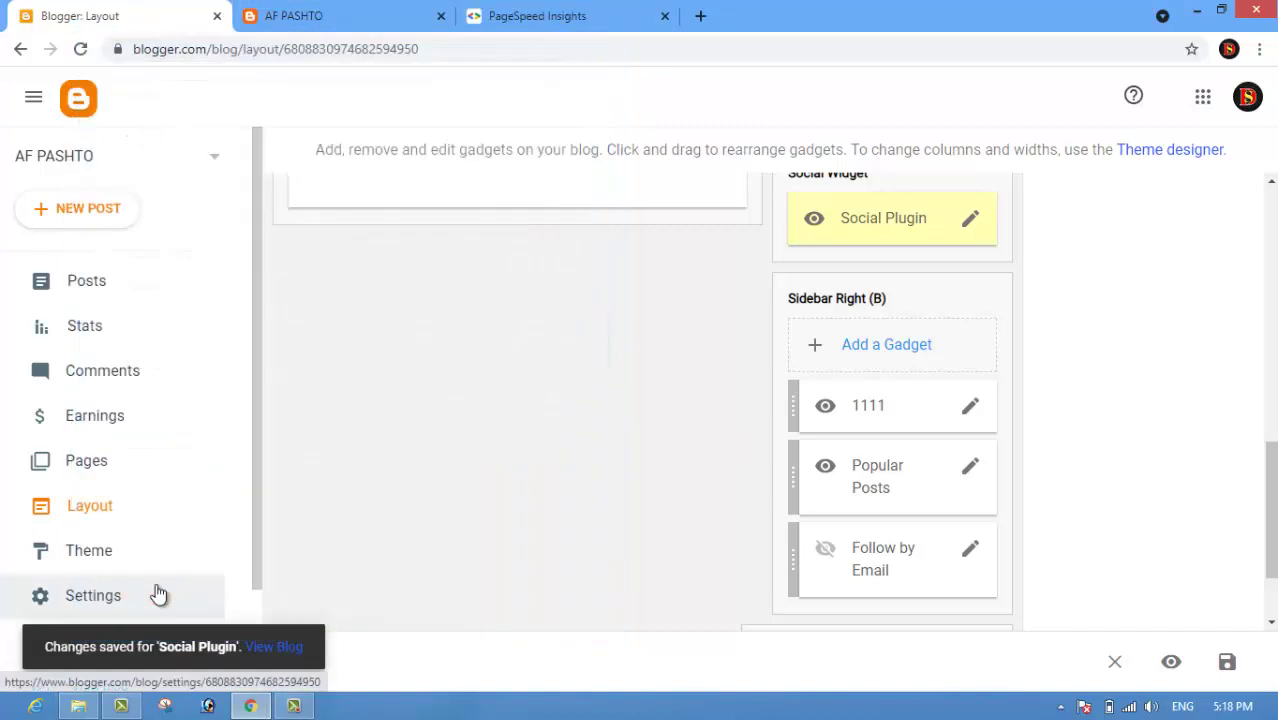
Open the Main Menu link list's settings and delete its Documentation, _Error Page and _ShortCodes links.
left_click_drag(1272, 480, 1272, 272)
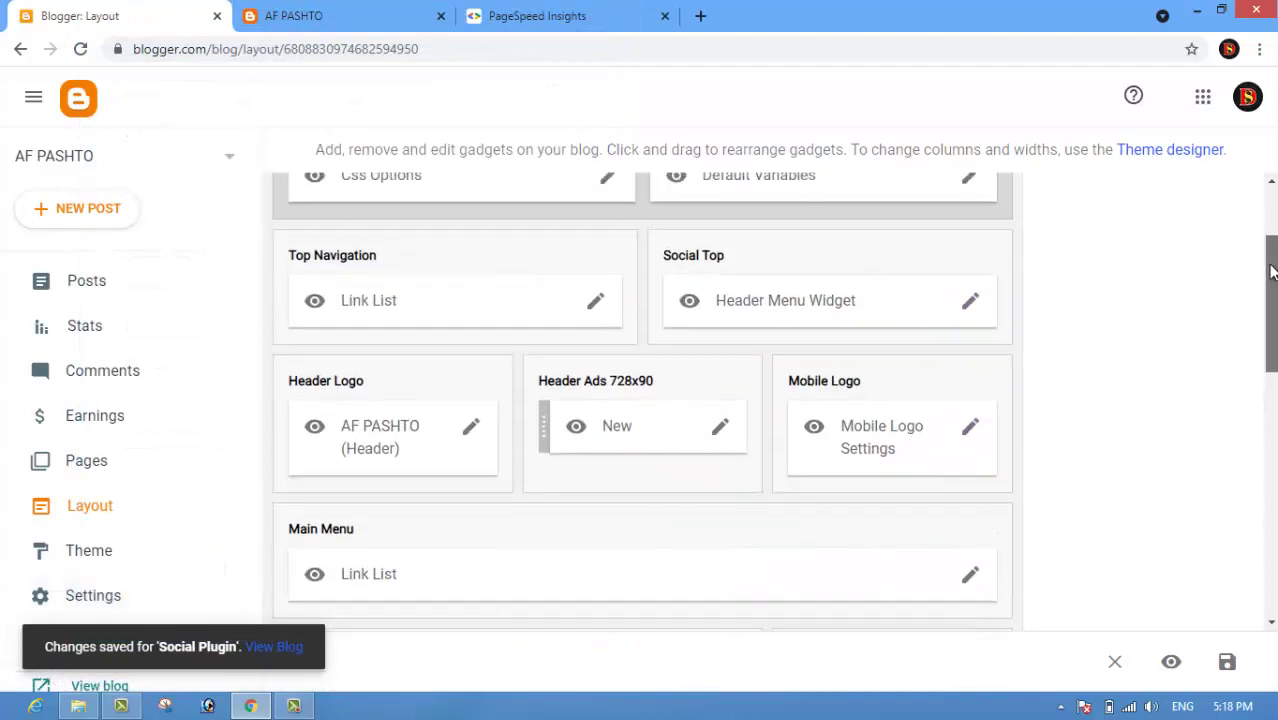
scroll(862, 316, "down", 3)
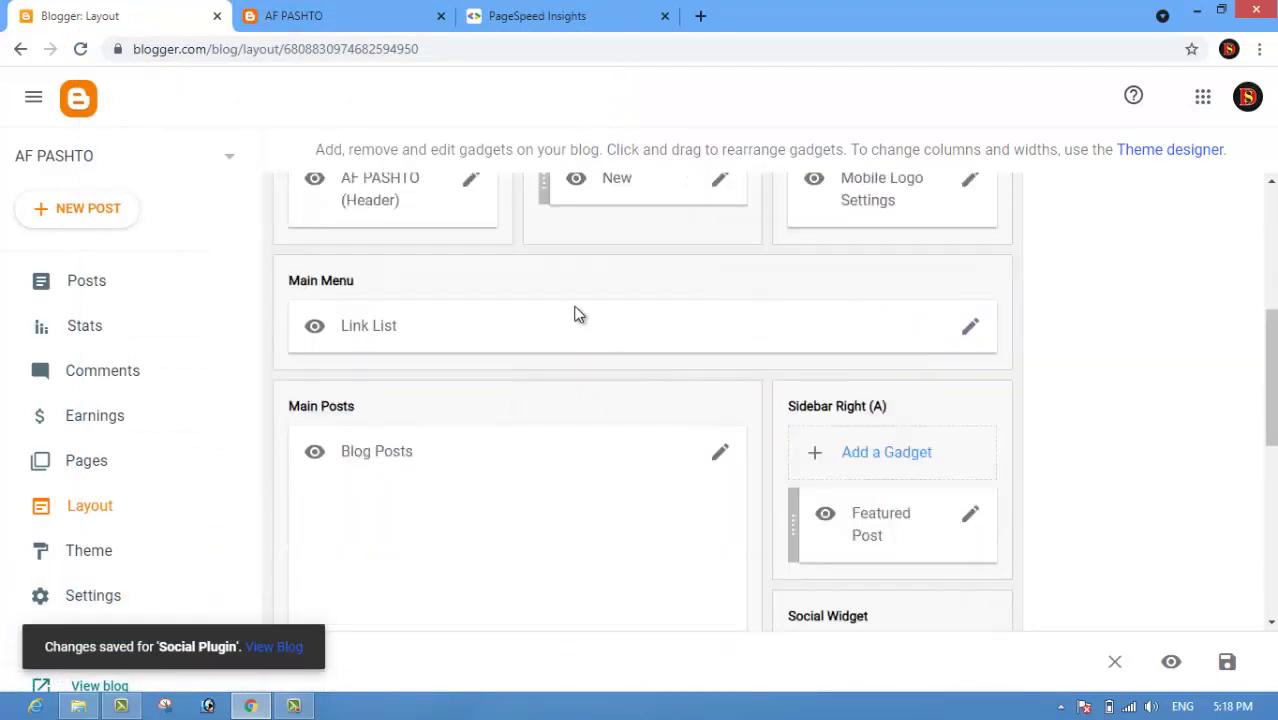
left_click(969, 330)
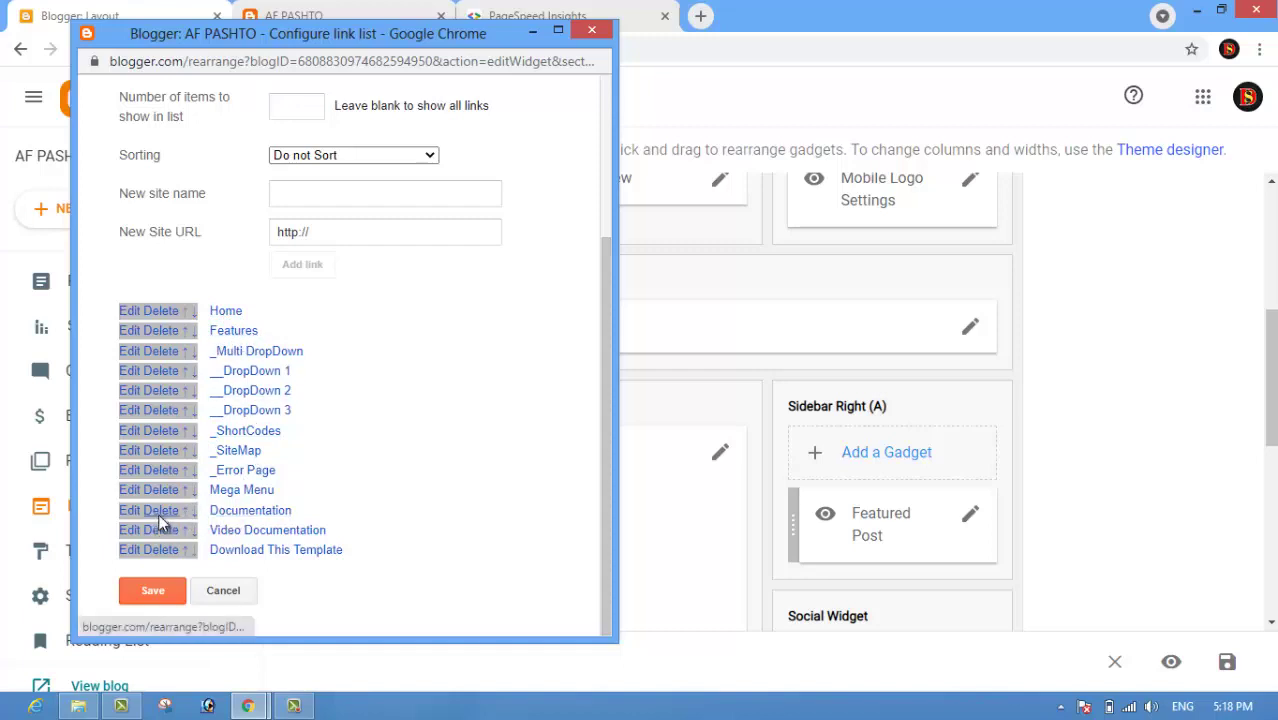
scroll(158, 515, "up", 3)
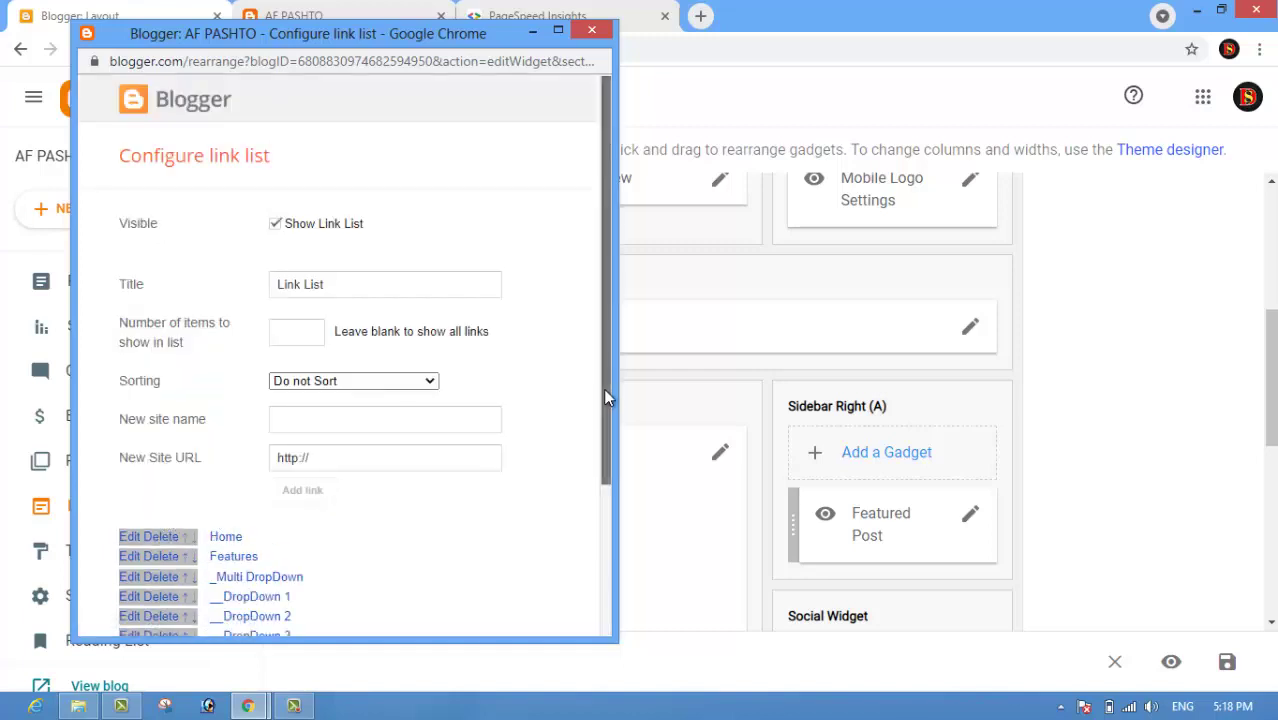
scroll(605, 396, "down", 2)
scroll(160, 573, "up", 2)
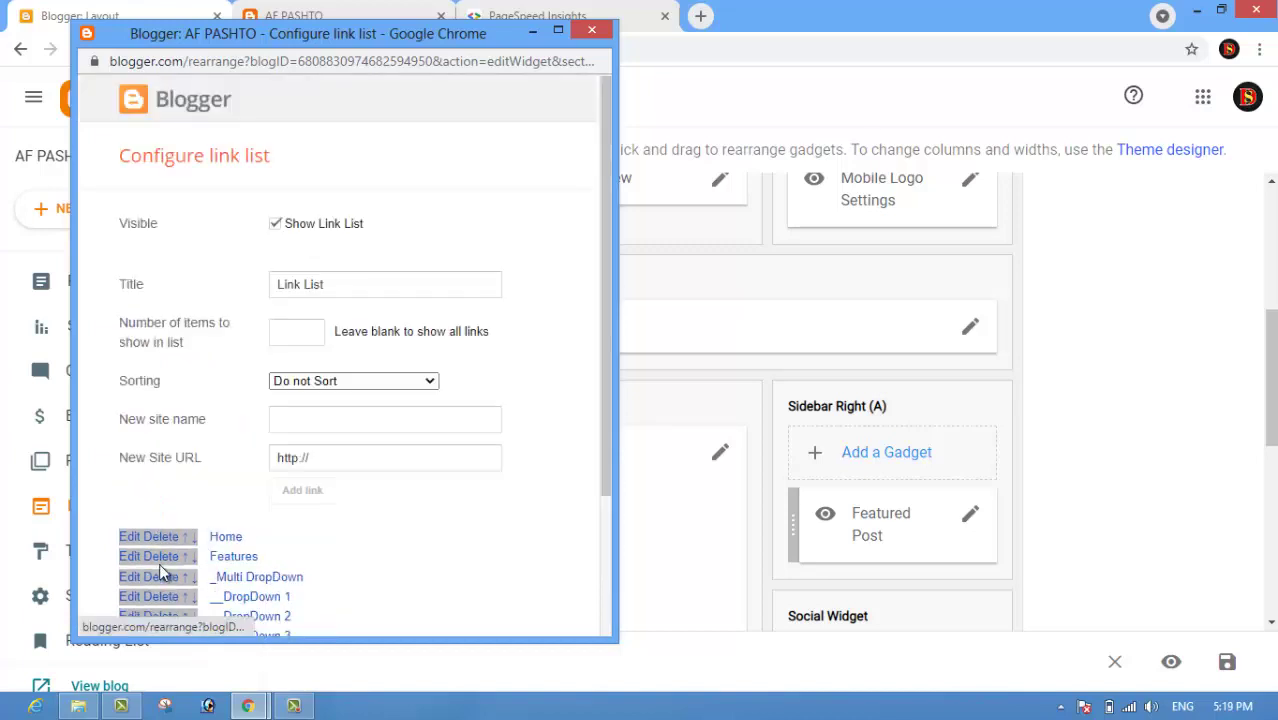
scroll(606, 350, "down", 2)
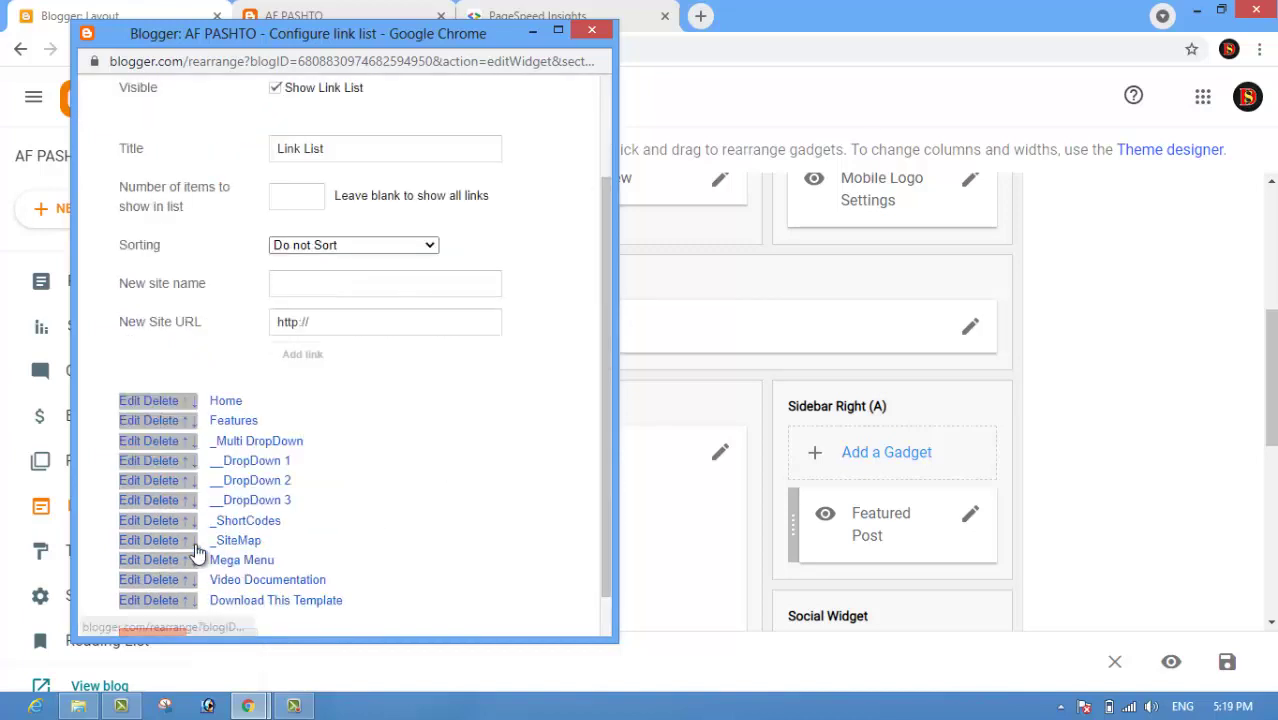
left_click(171, 522)
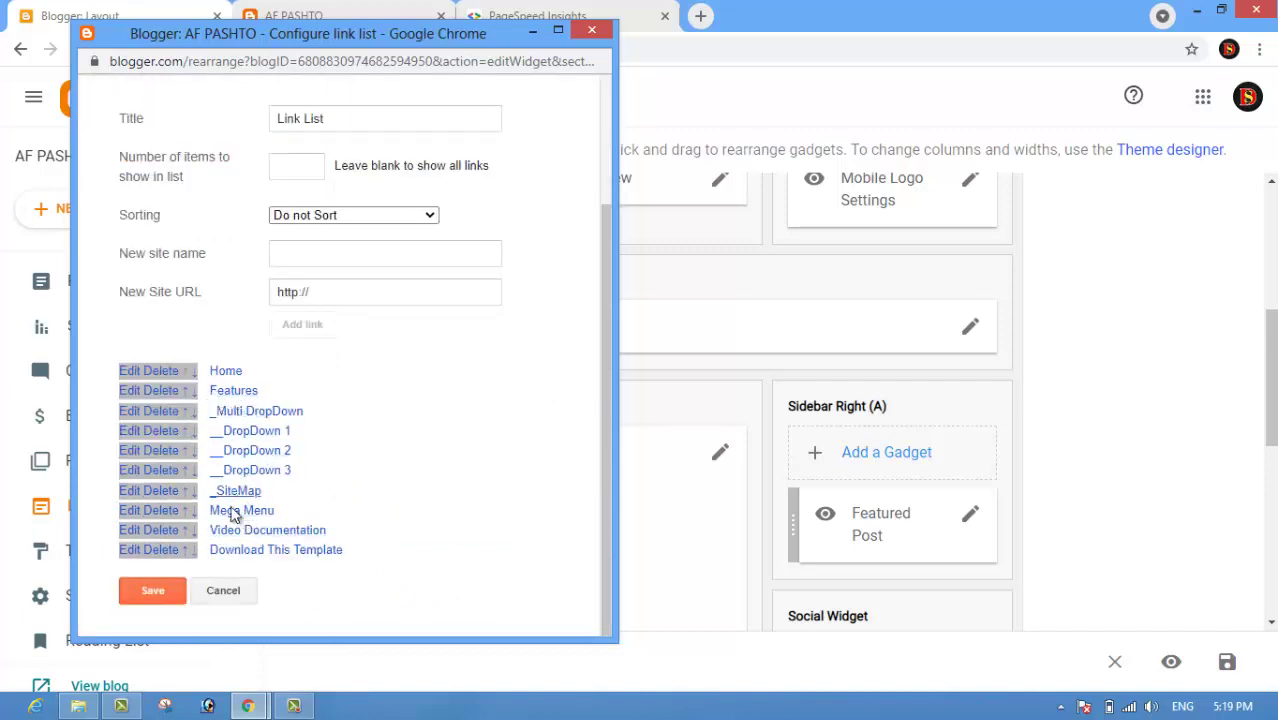
Delete the Video Documentation, Download This Template, _SiteMap and Mega Menu links from the main menu's list.
left_click(168, 532)
left_click(172, 555)
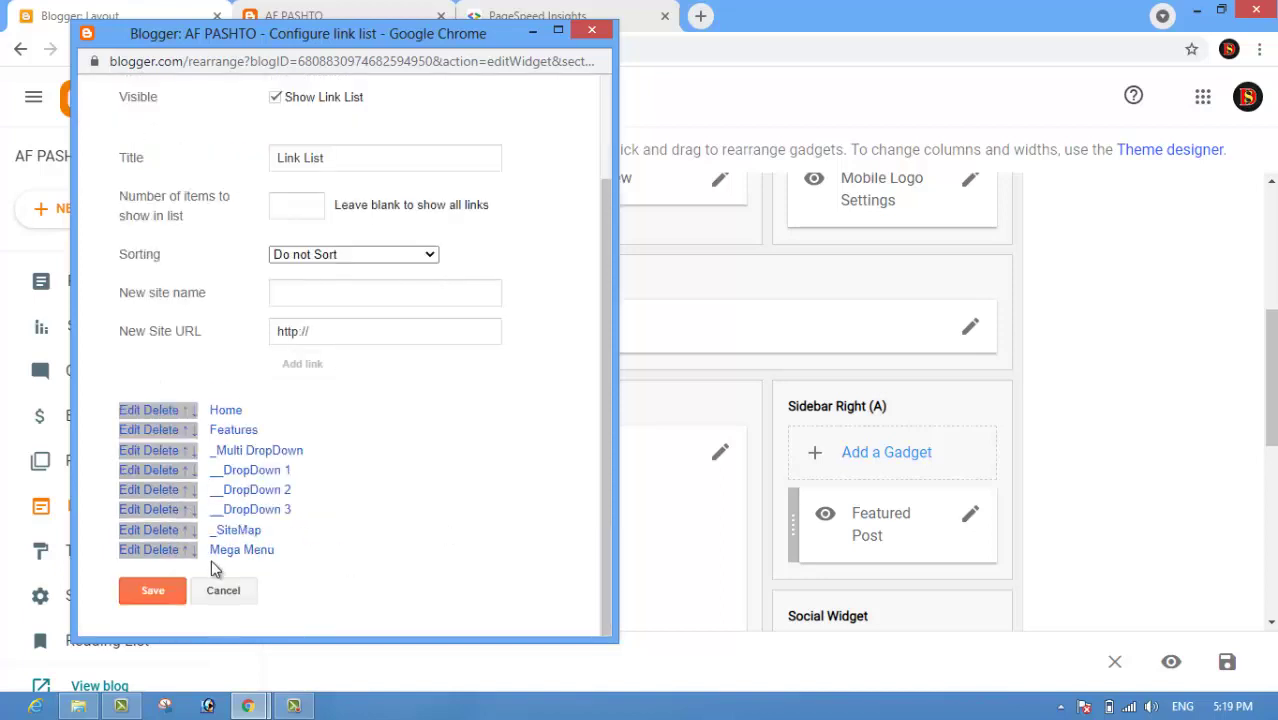
left_click(163, 531)
scroll(540, 385, "down", 2)
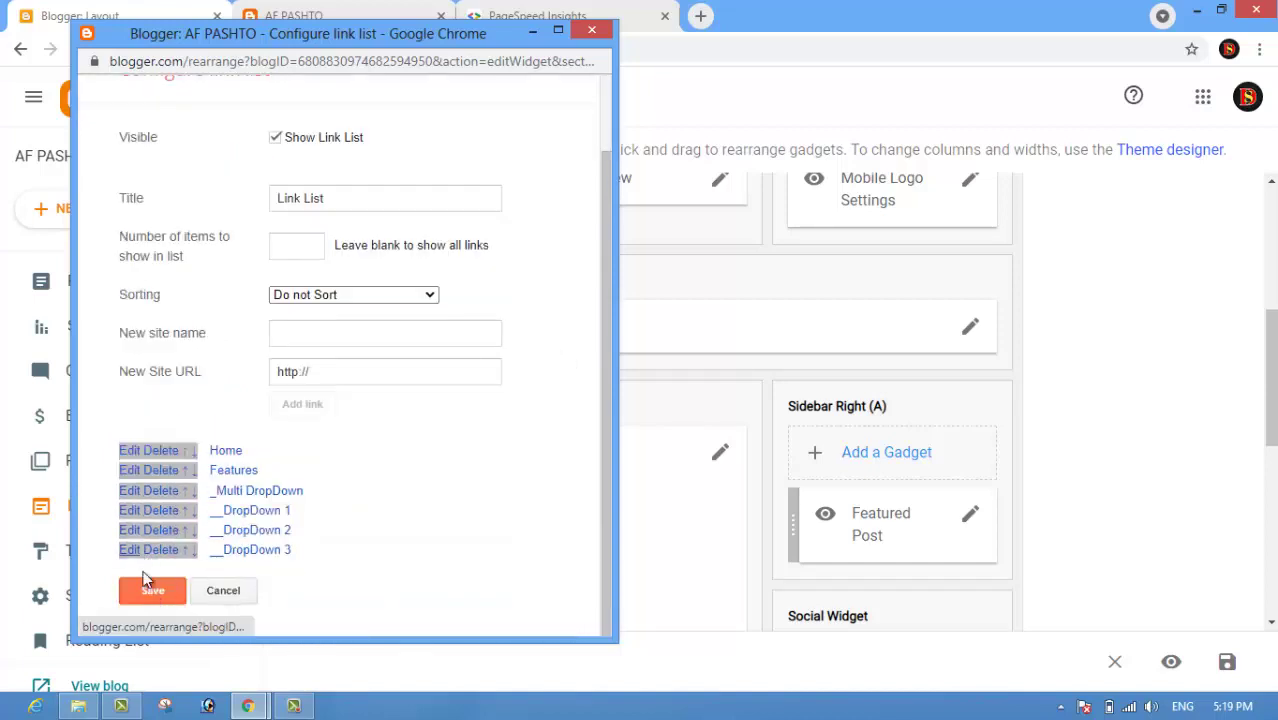
Open the __DropDown 3 link for editing, leave it as is and save the Main Menu link list.
scroll(125, 552, "up", 2)
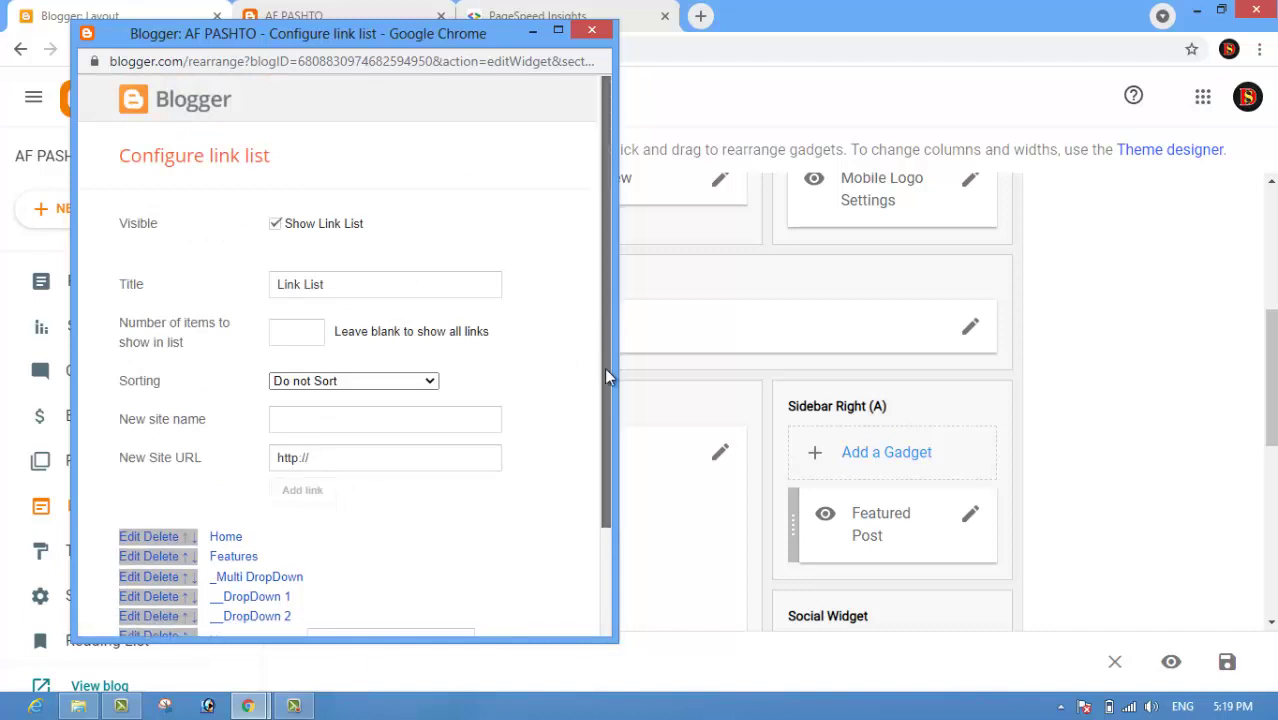
scroll(604, 367, "down", 3)
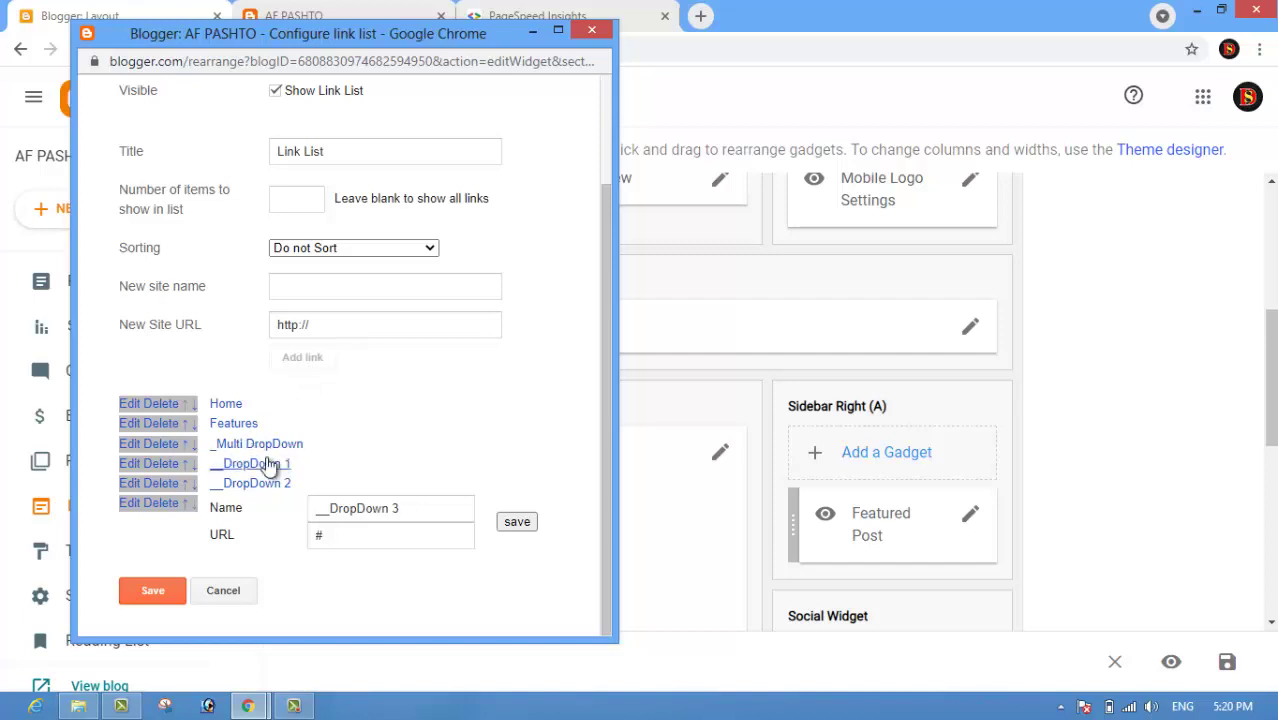
left_click(160, 592)
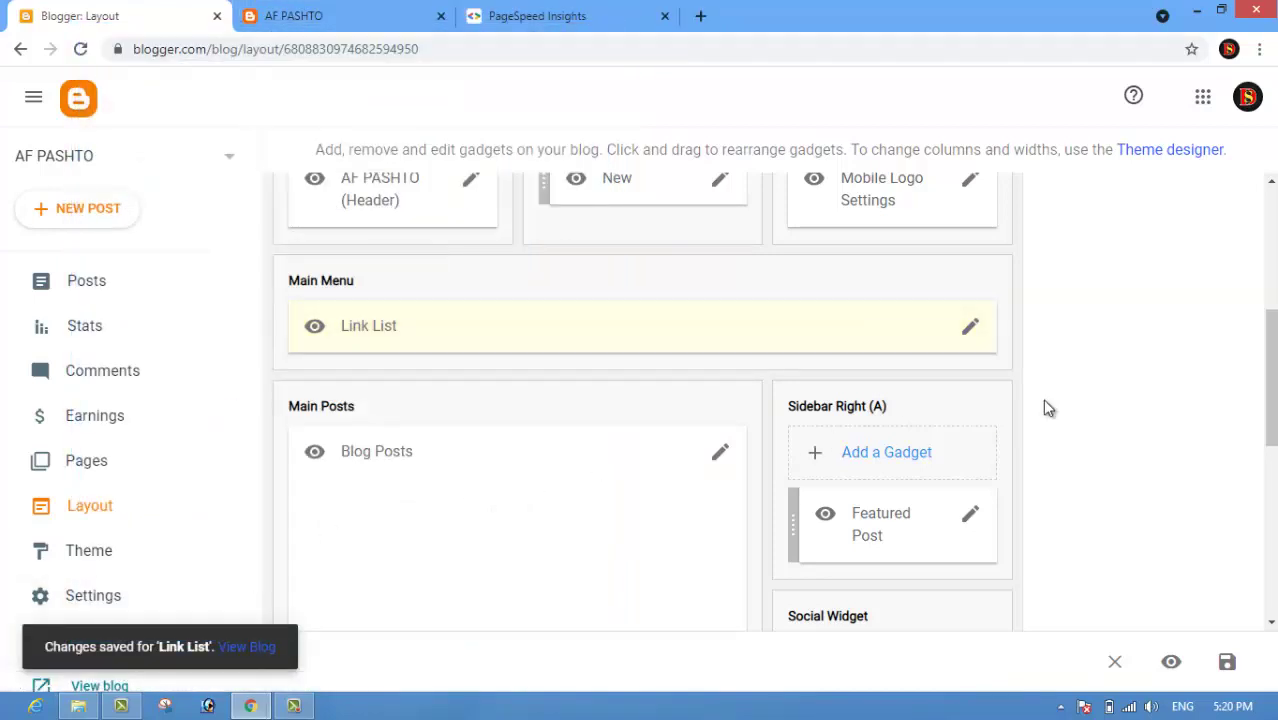
Switch to the open AF PASHTO blog page and review its menus, posts, sidebar and footer.
left_click_drag(1271, 347, 1271, 238)
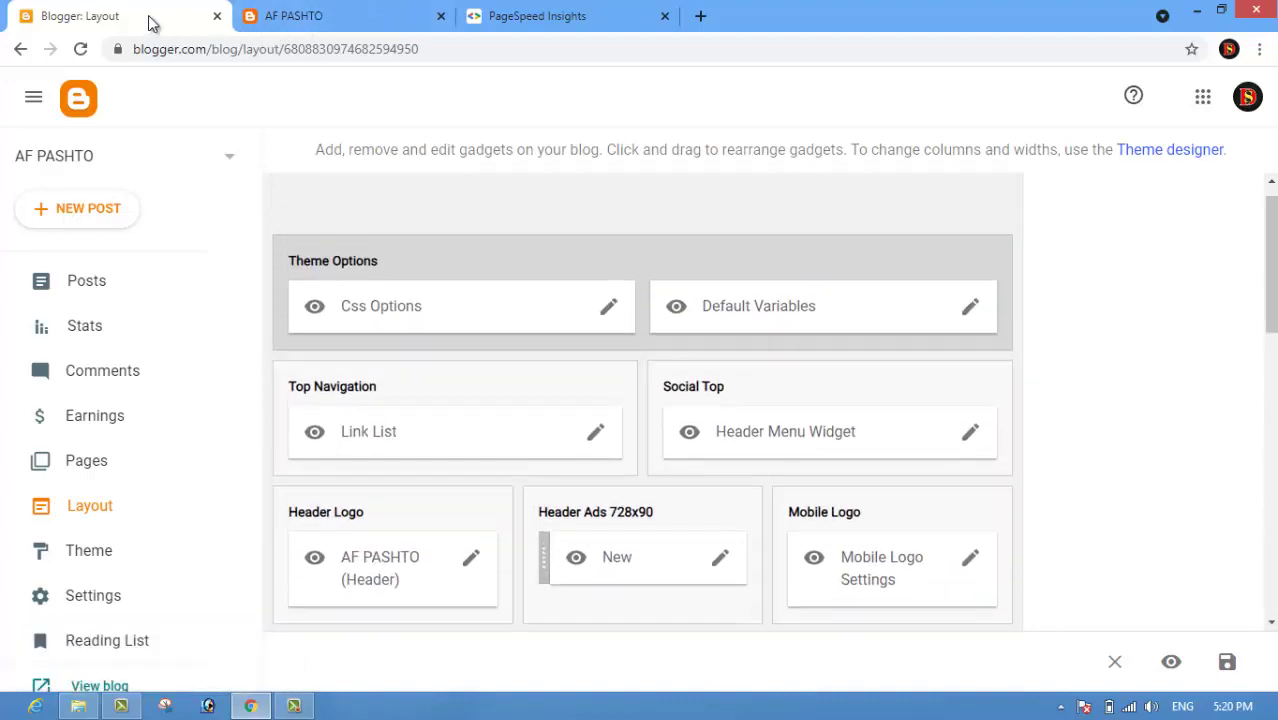
left_click(288, 16)
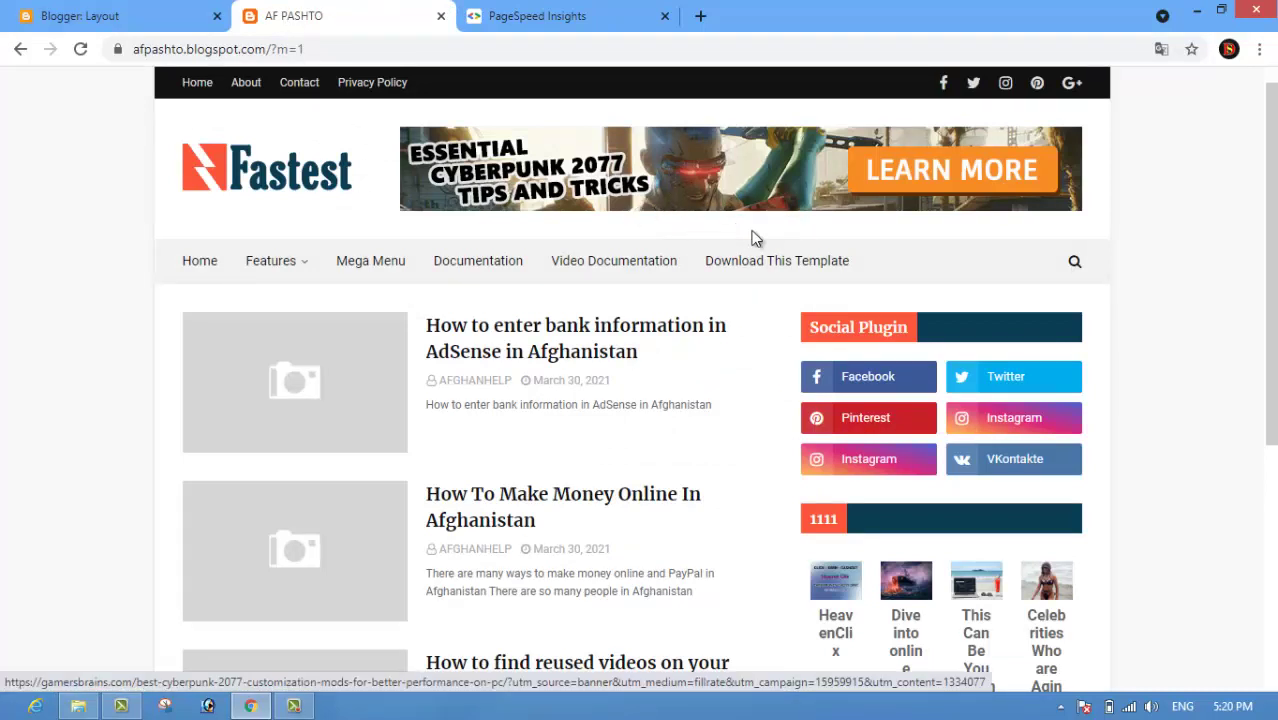
left_click_drag(1270, 260, 1270, 486)
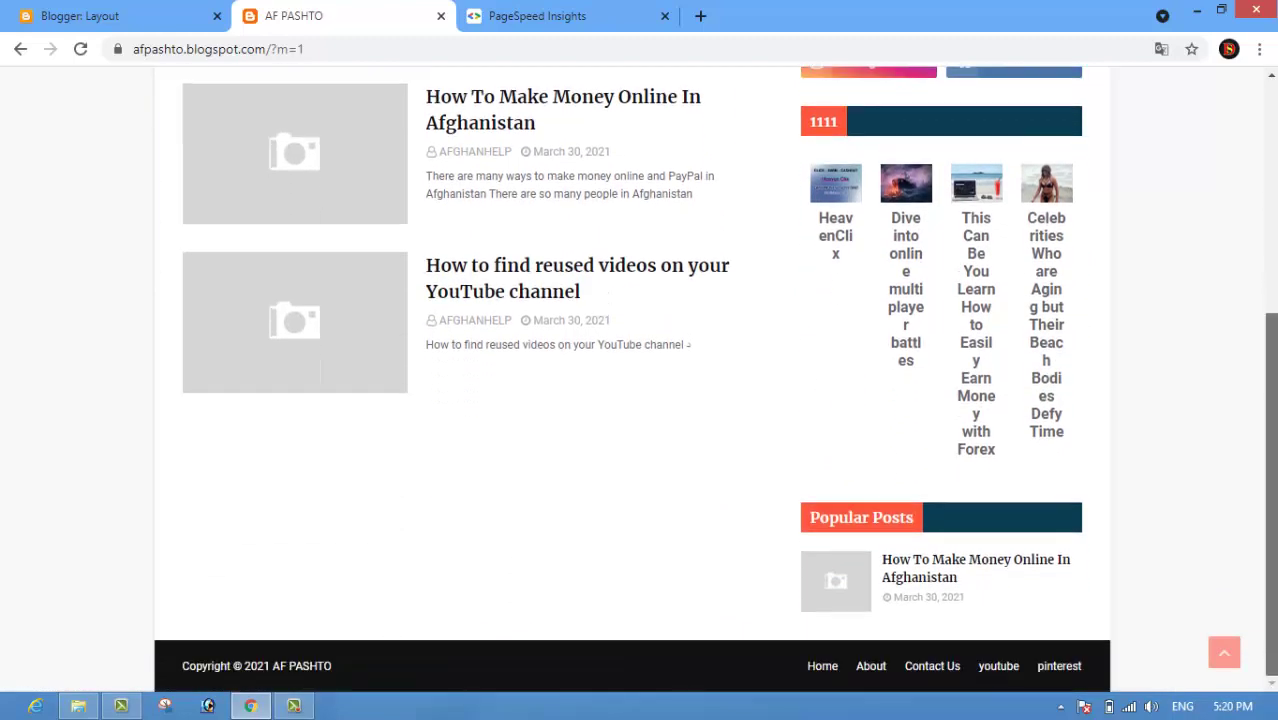
scroll(1200, 195, "up", 4)
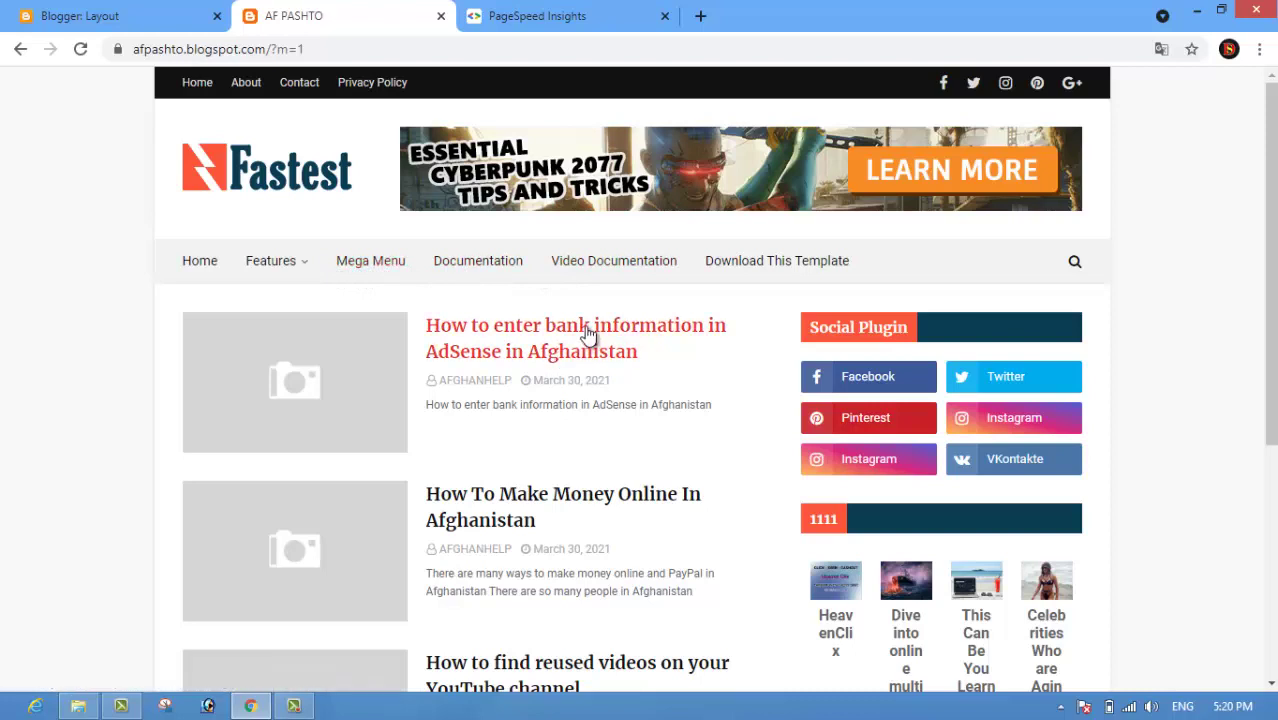
left_click(533, 18)
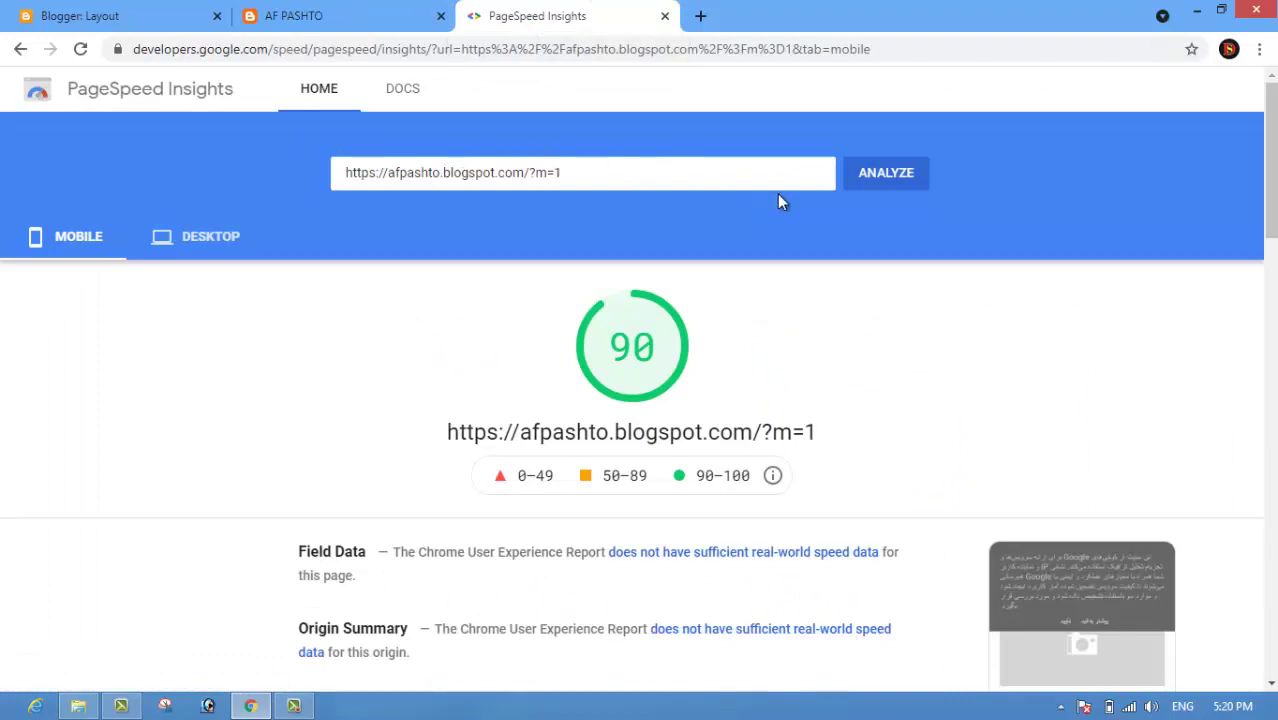
left_click(881, 181)
left_click_drag(343, 172, 589, 181)
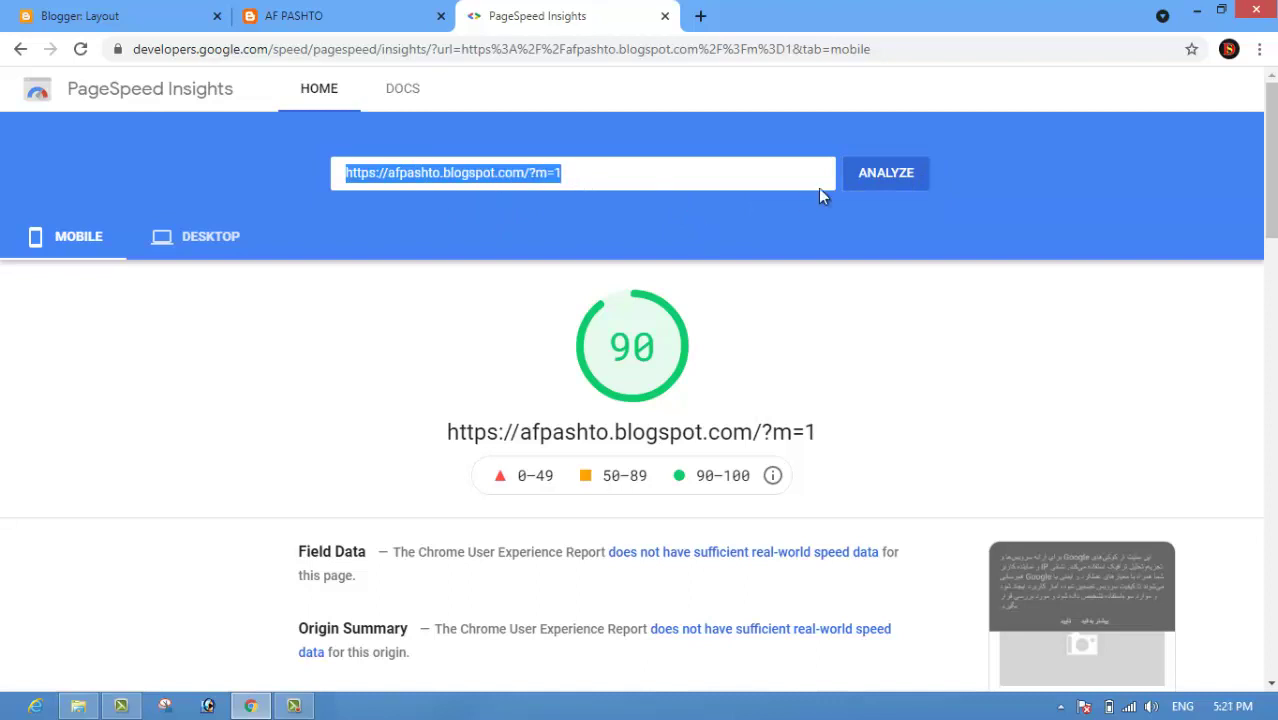
left_click(904, 186)
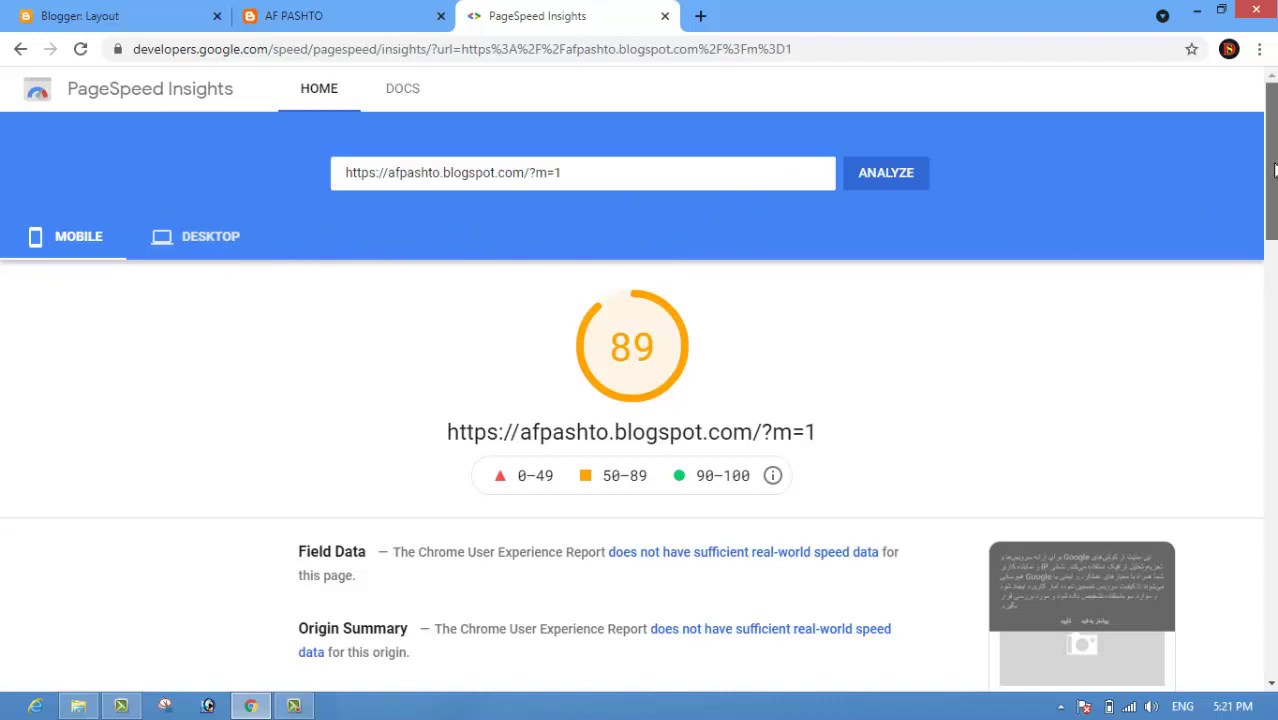
Examine the report's Opportunities section and expand the details on eliminating render-blocking resources.
scroll(1238, 210, "down", 5)
scroll(638, 387, "down", 3)
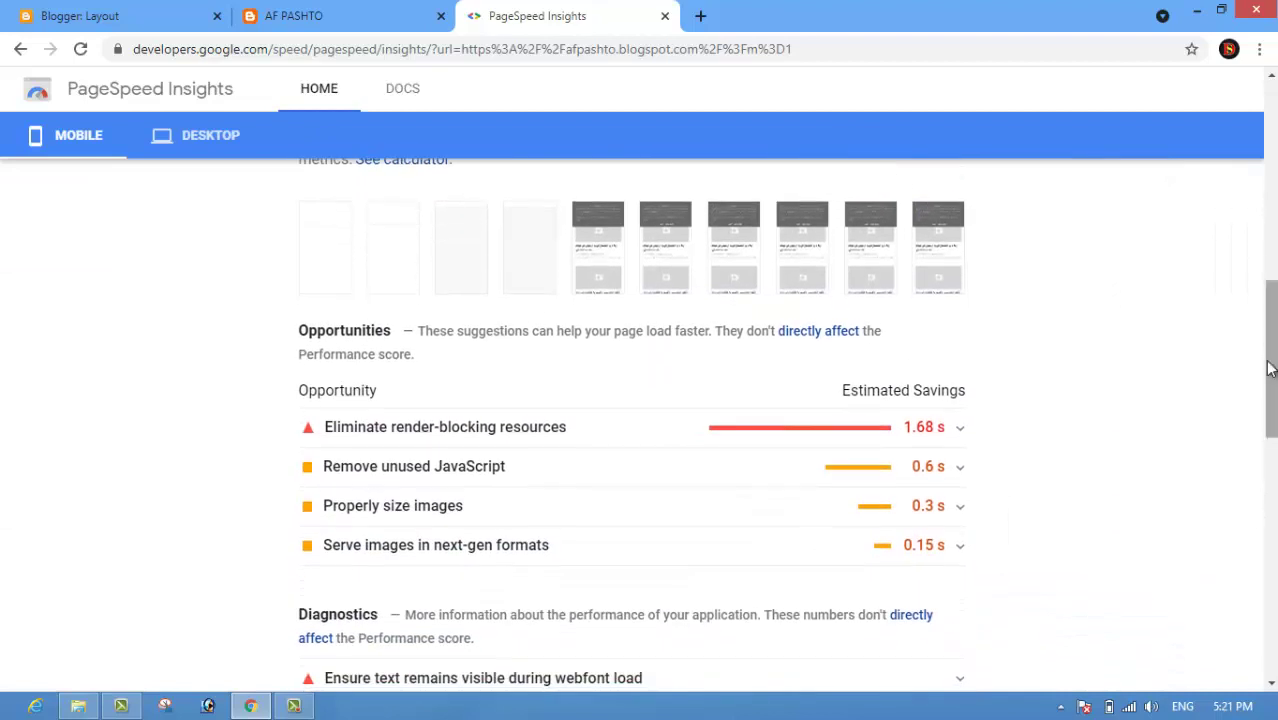
left_click(530, 437)
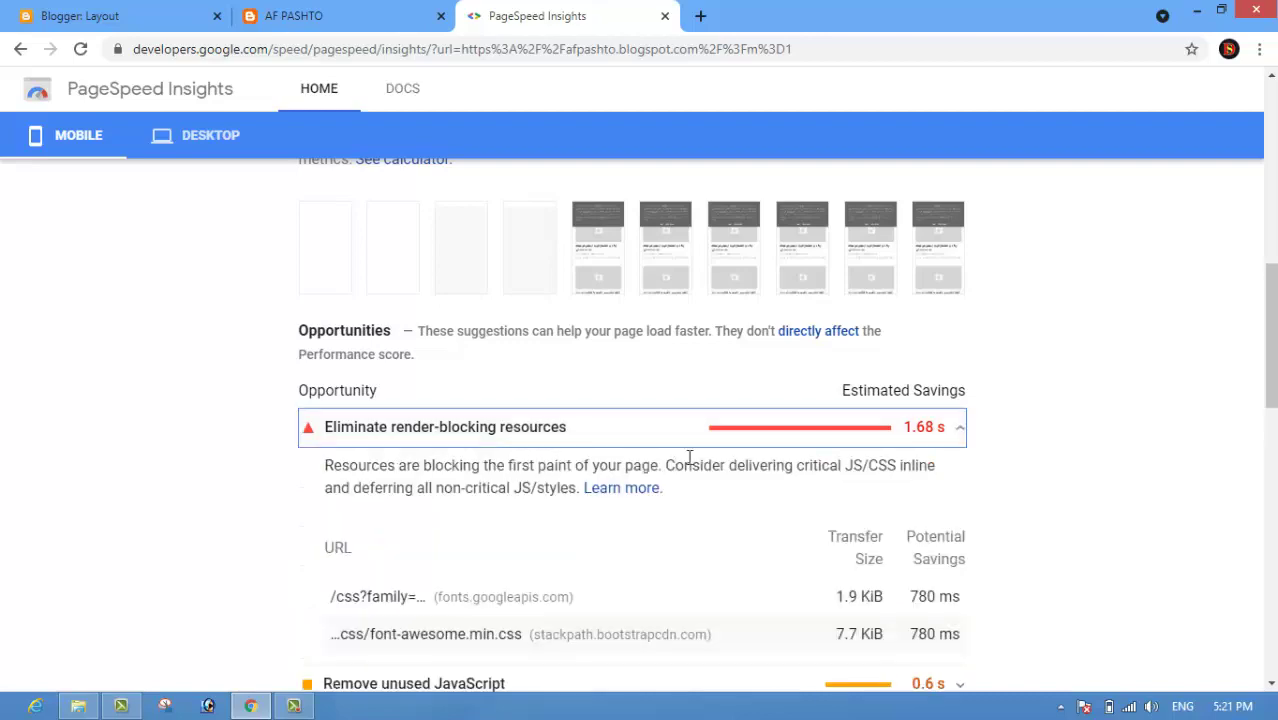
left_click_drag(1265, 342, 1184, 405)
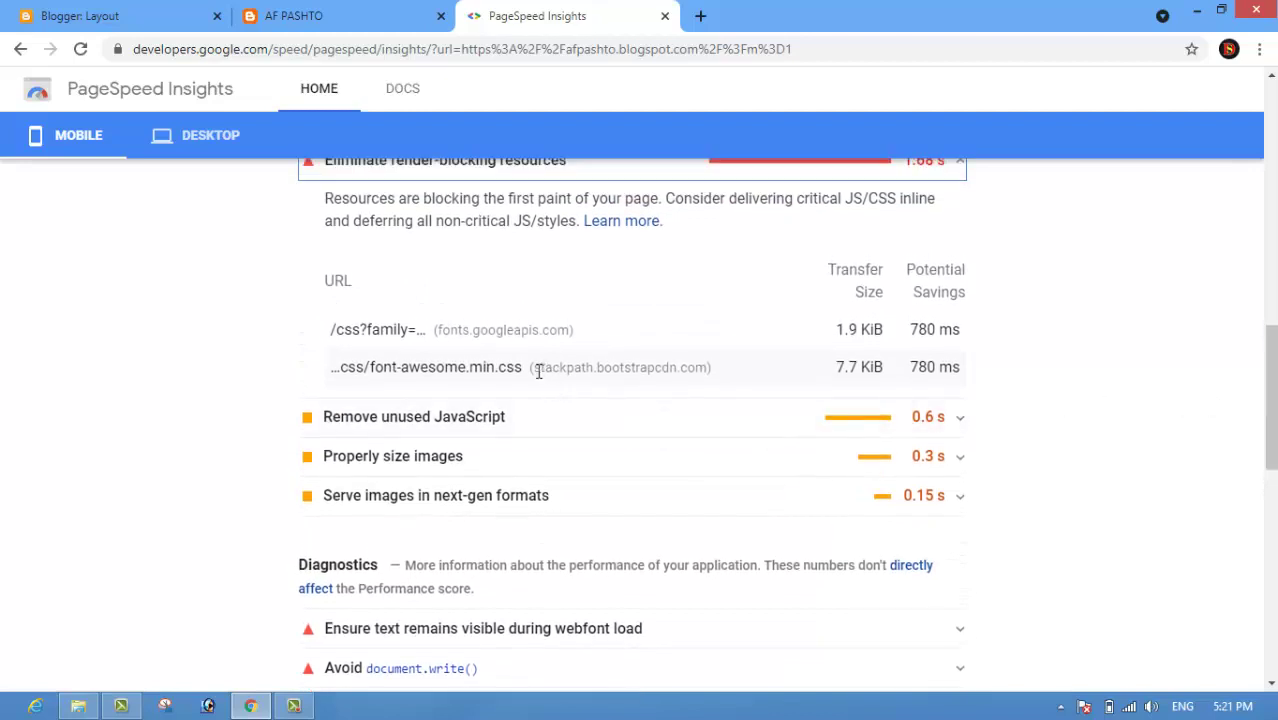
left_click_drag(533, 370, 594, 372)
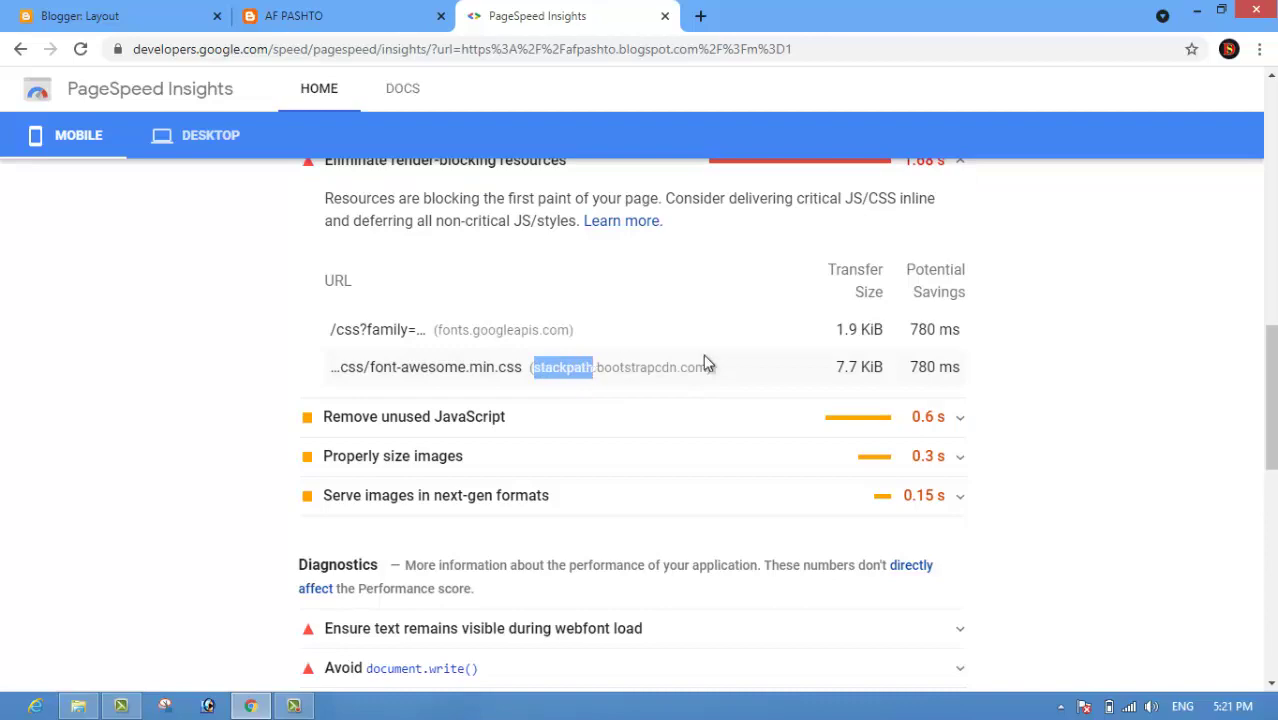
Rerun the speed analysis of the blog and select the tested URL under the mobile score.
left_click_drag(1270, 415, 1270, 145)
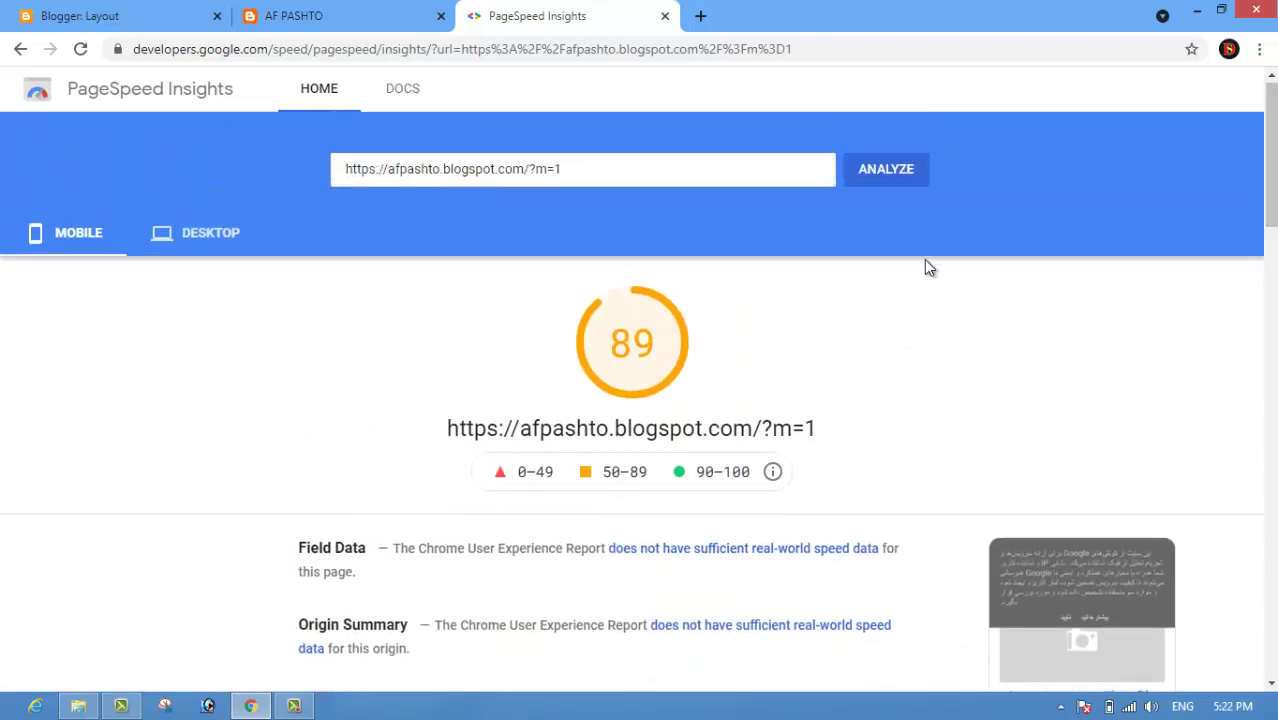
left_click(870, 181)
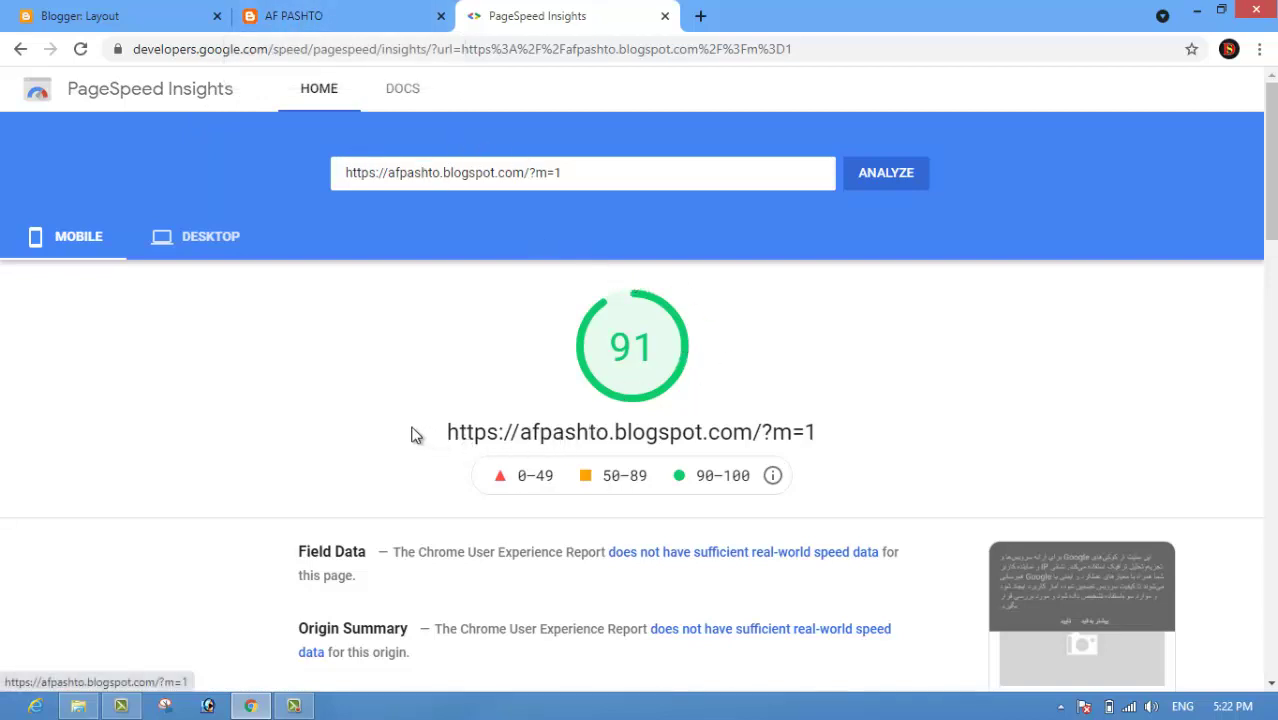
left_click_drag(434, 436, 838, 447)
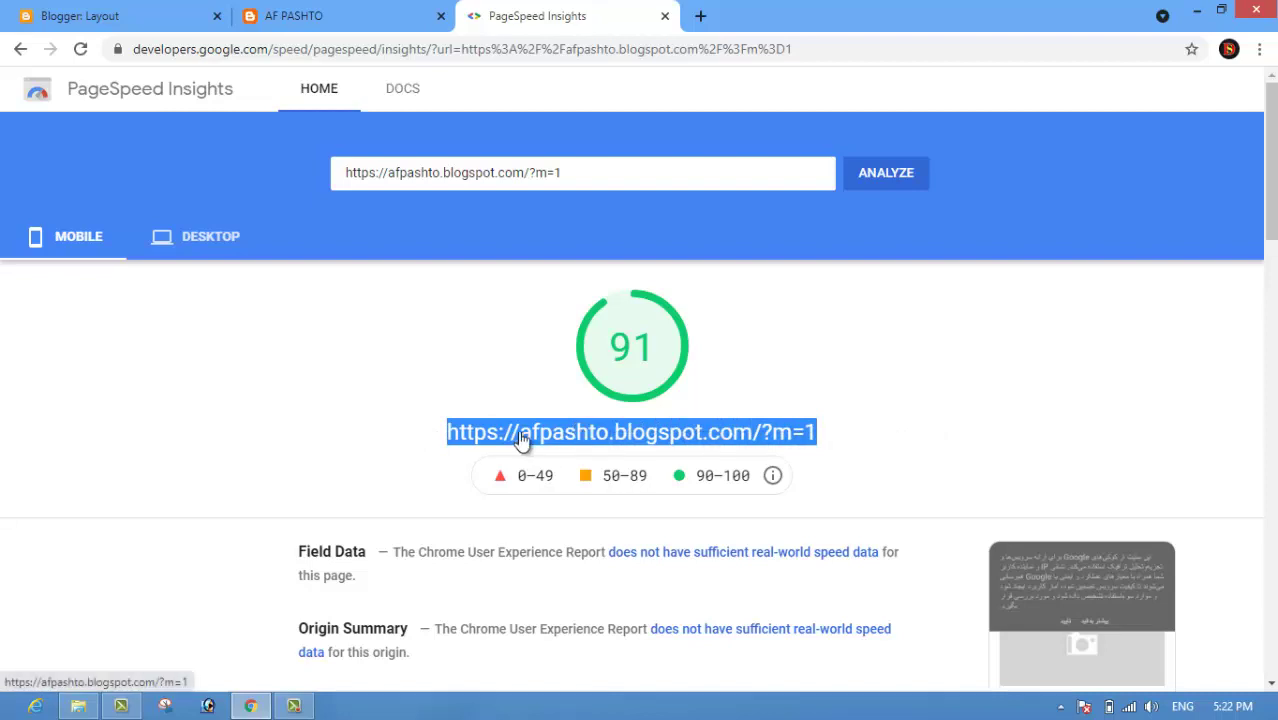
left_click(438, 434)
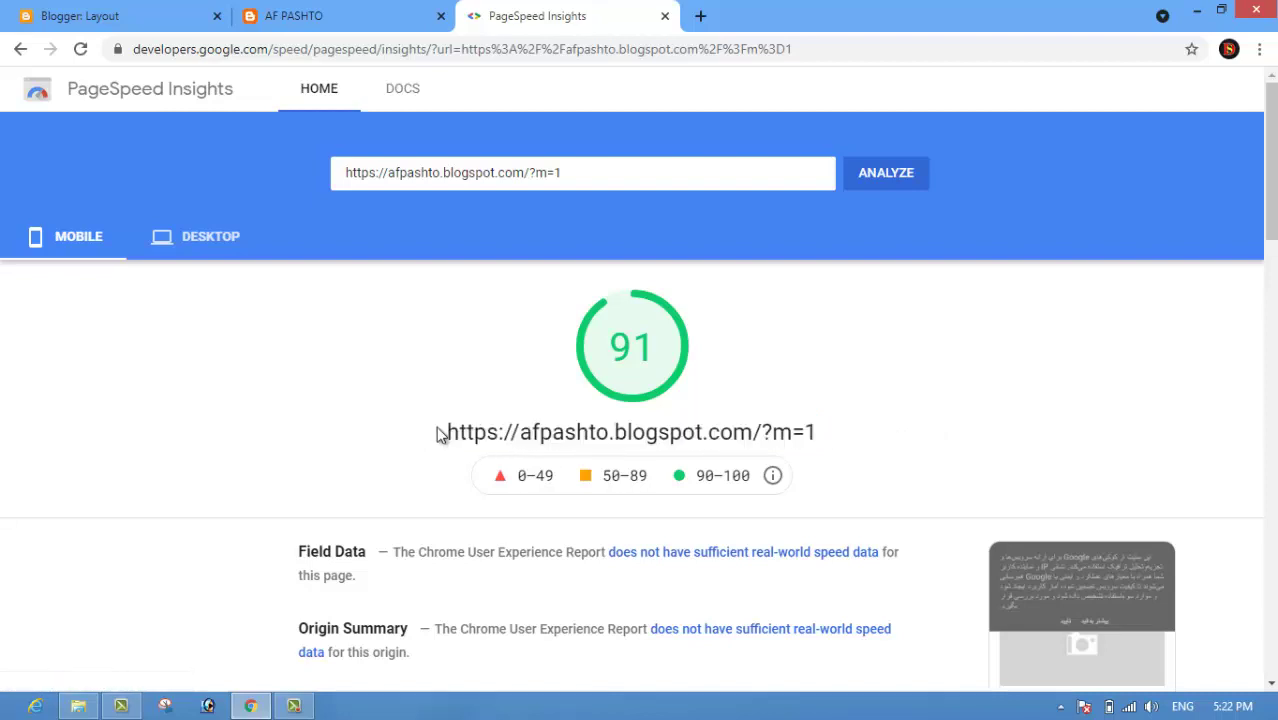
left_click_drag(440, 434, 770, 460)
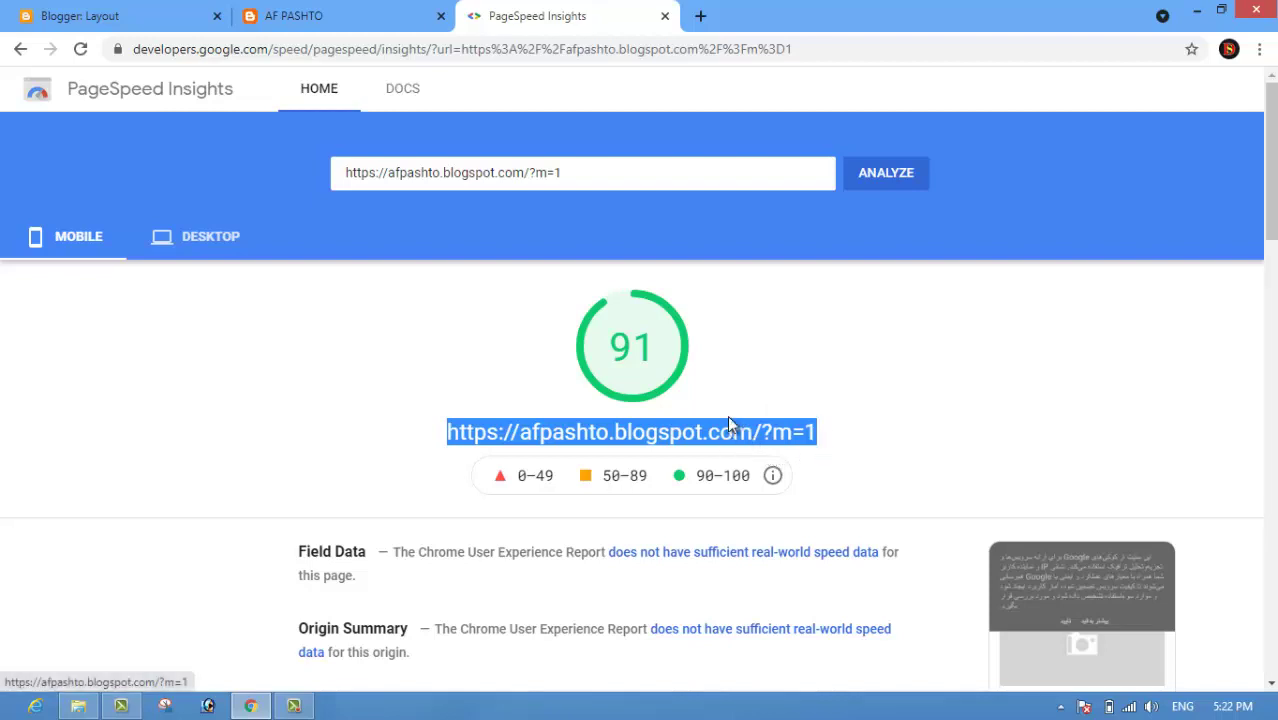
left_click(422, 422)
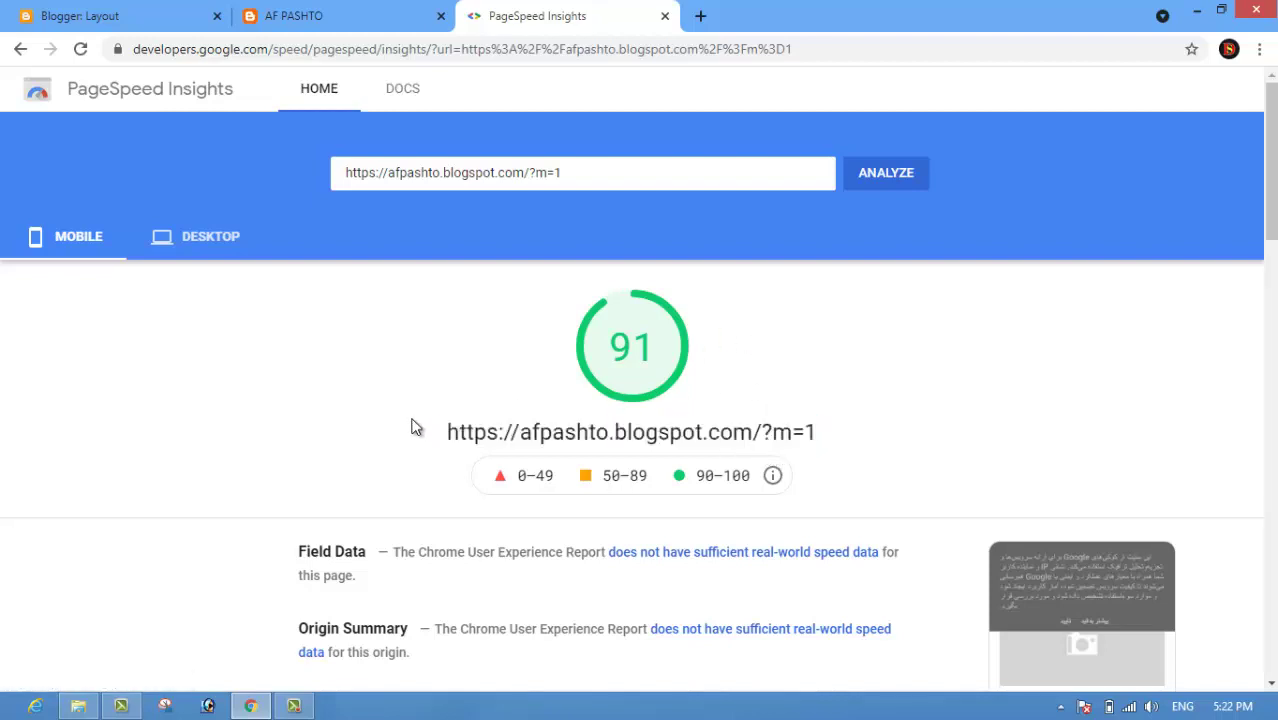
left_click_drag(837, 427, 560, 410)
left_click(443, 404)
left_click_drag(446, 431, 822, 433)
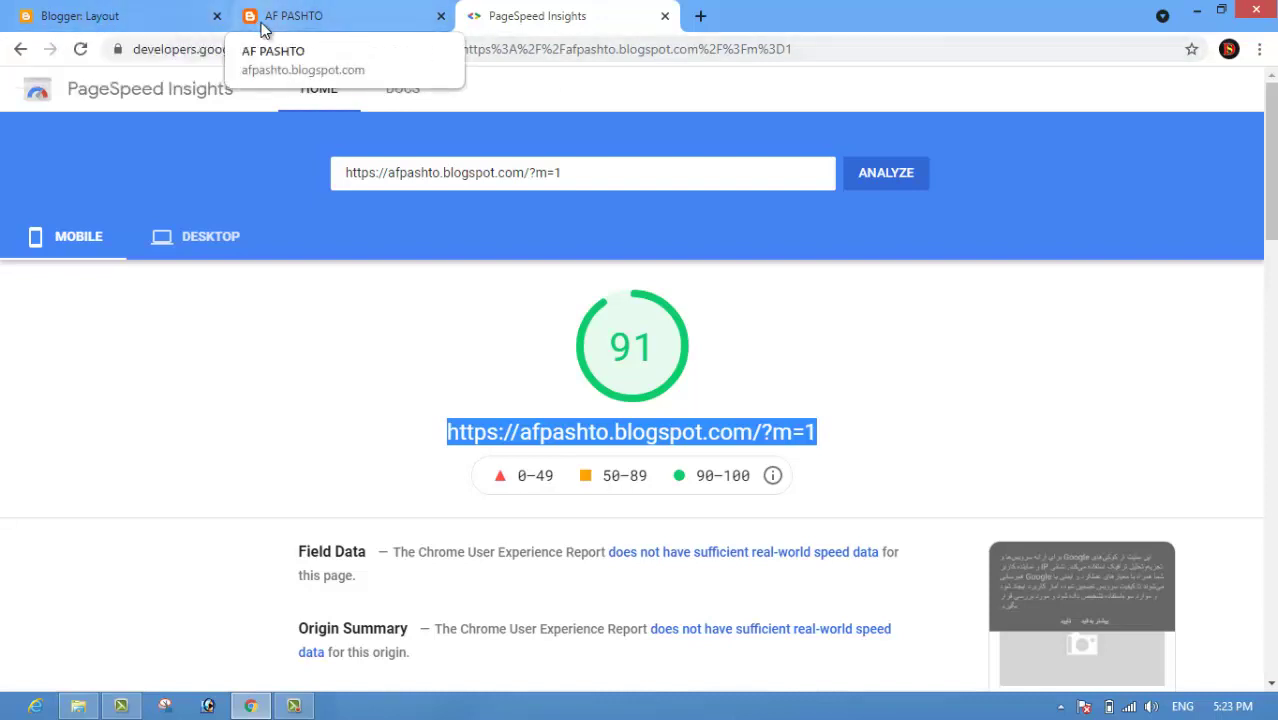
Return to the blog's layout page in Blogger.
left_click(131, 22)
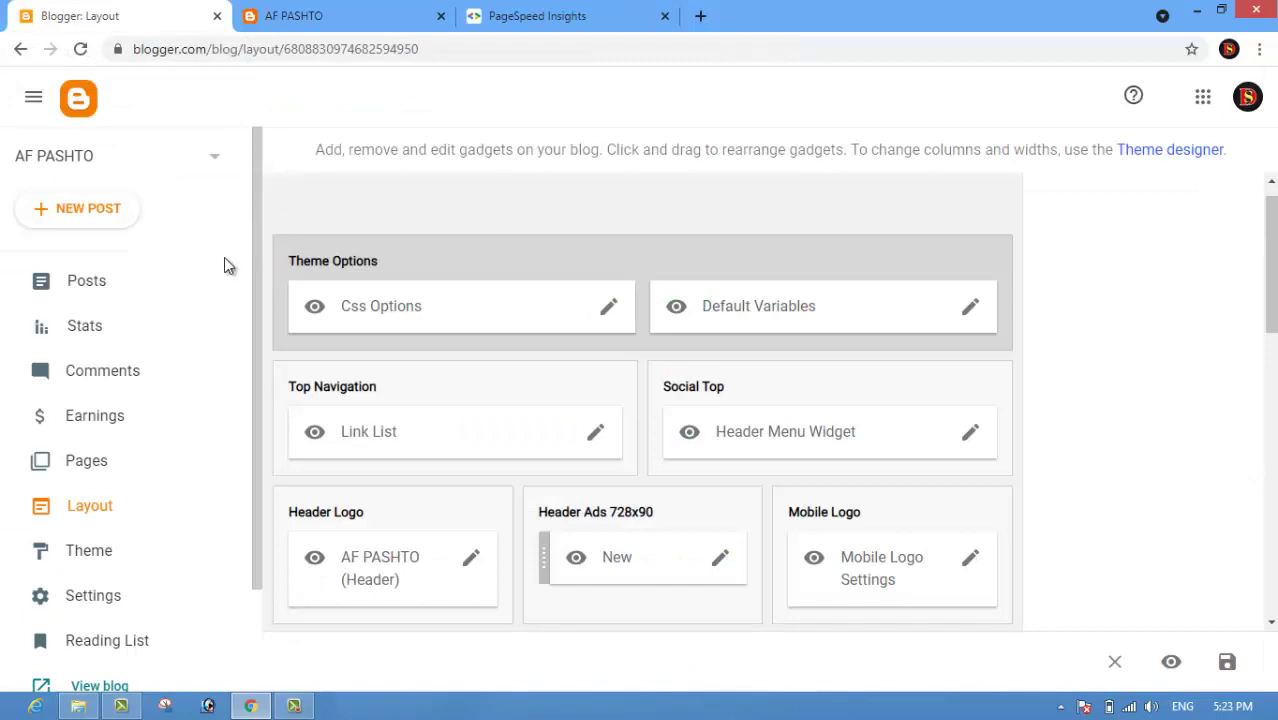